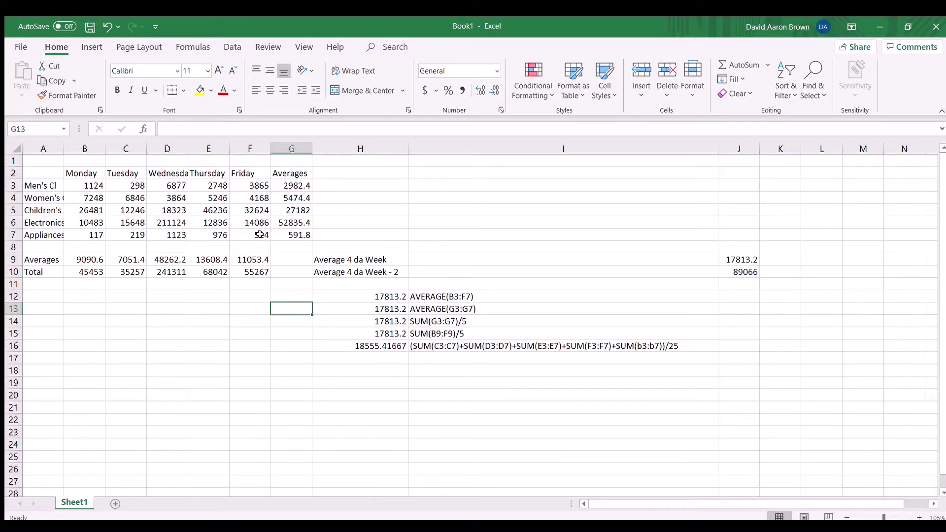
Correct the formula in H16 so that the sum of all five days is divided by 25.
{"action": "left_click", "coordinate": [429, 396]}
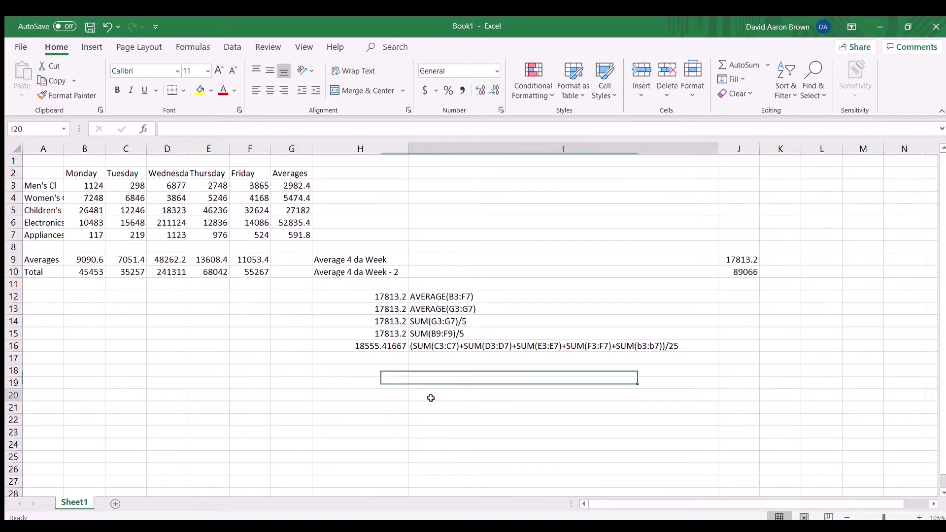
{"action": "double_click", "coordinate": [390, 352]}
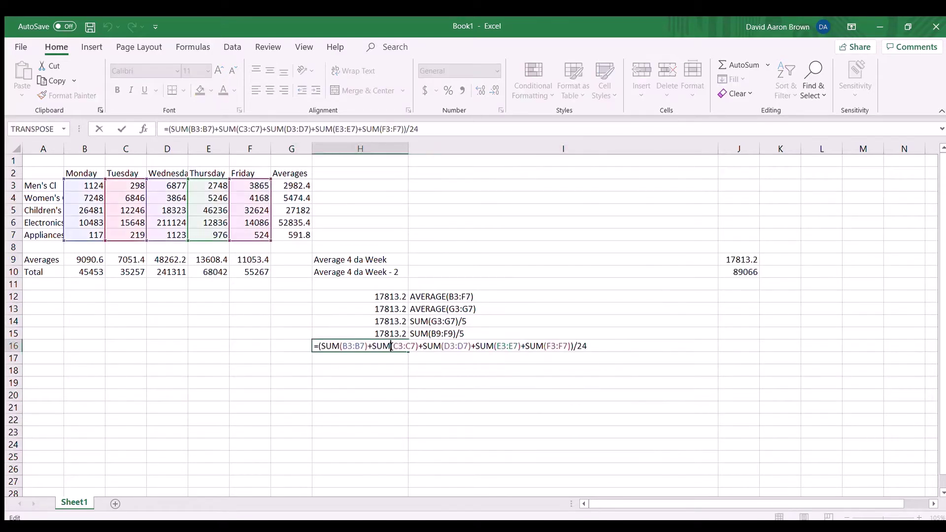
{"action": "left_click", "coordinate": [595, 346]}
{"action": "key", "text": "BackSpace"}
{"action": "type", "text": "5"}
{"action": "key", "text": "Return"}
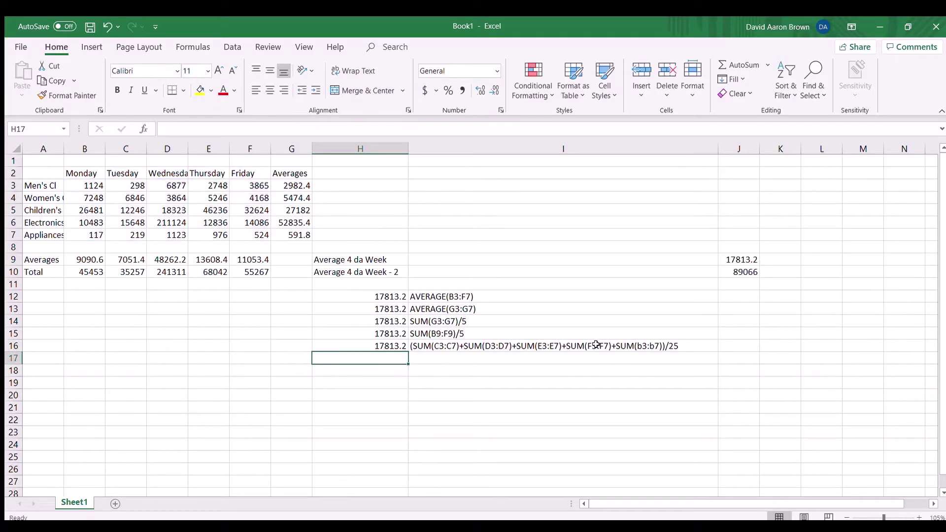
{"action": "left_click", "coordinate": [375, 387]}
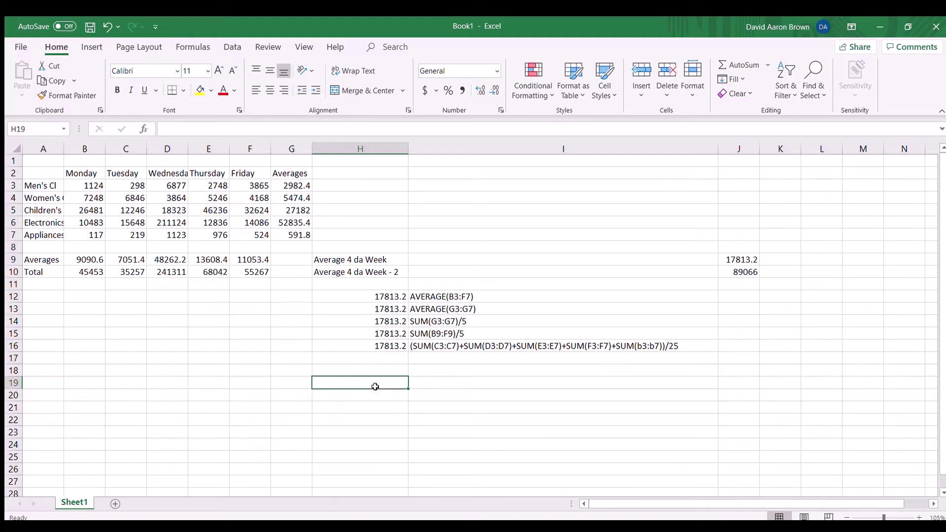
Go through the five average formulas in H12 to H16 one by one.
{"action": "left_click", "coordinate": [387, 298]}
{"action": "key", "text": "Down"}
{"action": "key", "text": "Down"}
{"action": "key", "text": "Down"}
{"action": "key", "text": "Down"}
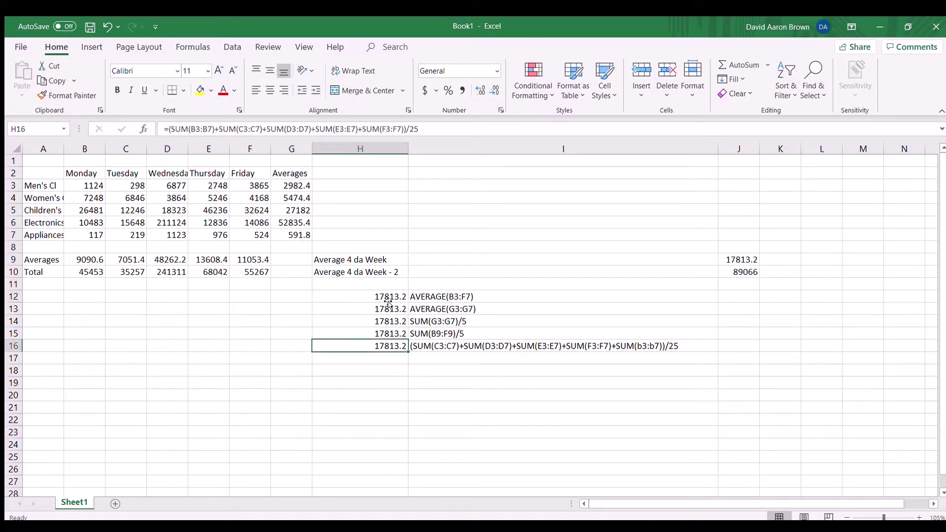
Examine which cell ranges the average formulas in H12, H13 and H14 refer to.
{"action": "double_click", "coordinate": [389, 295]}
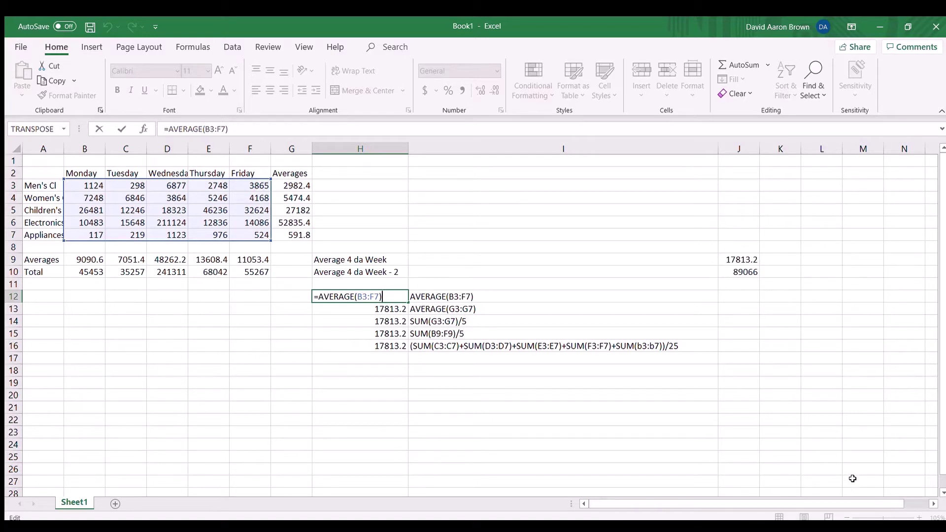
{"action": "left_click", "coordinate": [422, 233]}
{"action": "left_click", "coordinate": [377, 309]}
{"action": "double_click", "coordinate": [378, 309]}
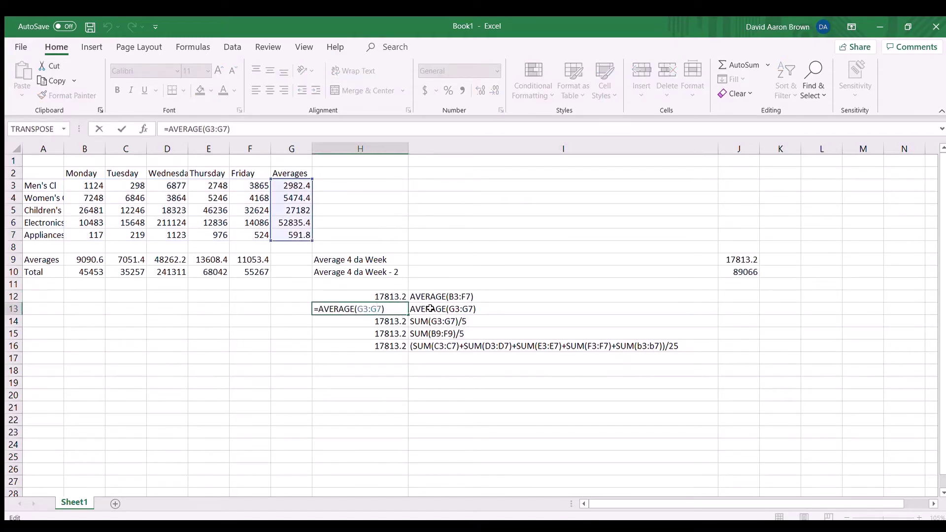
{"action": "double_click", "coordinate": [397, 298]}
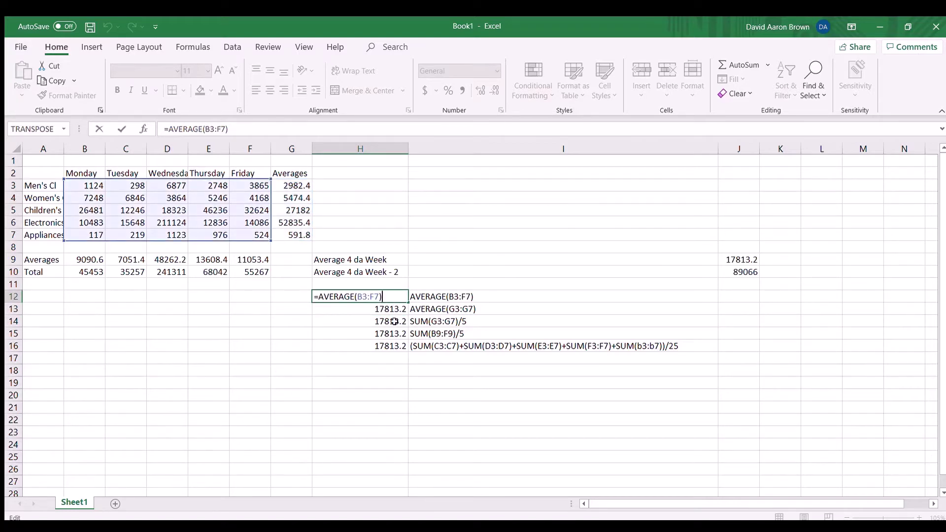
{"action": "double_click", "coordinate": [395, 321]}
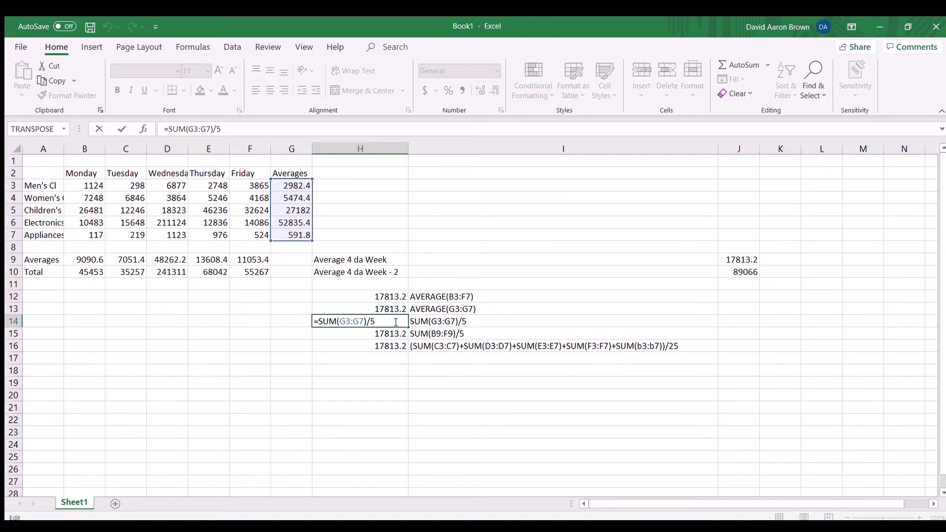
{"action": "key", "text": "Return"}
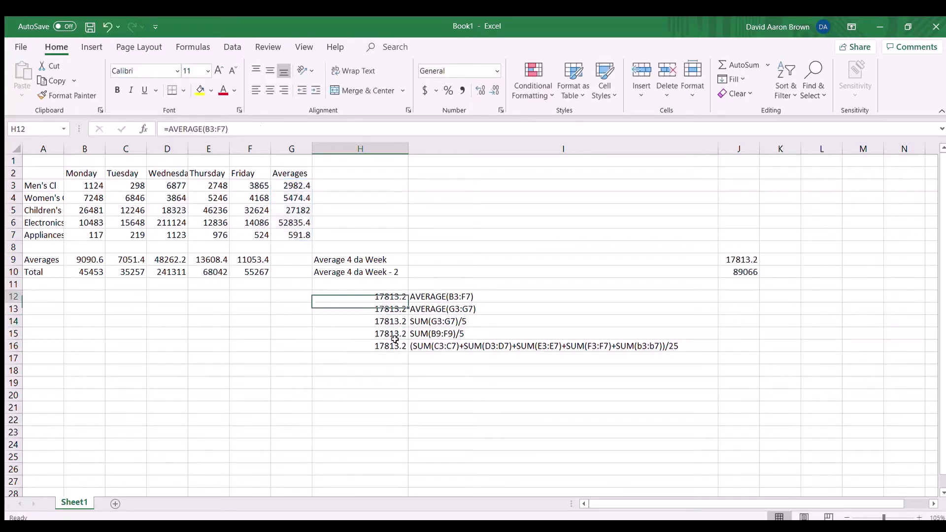
Examine the cell ranges used by the formulas in H15 and H16, leaving the formulas as they are.
{"action": "double_click", "coordinate": [401, 334]}
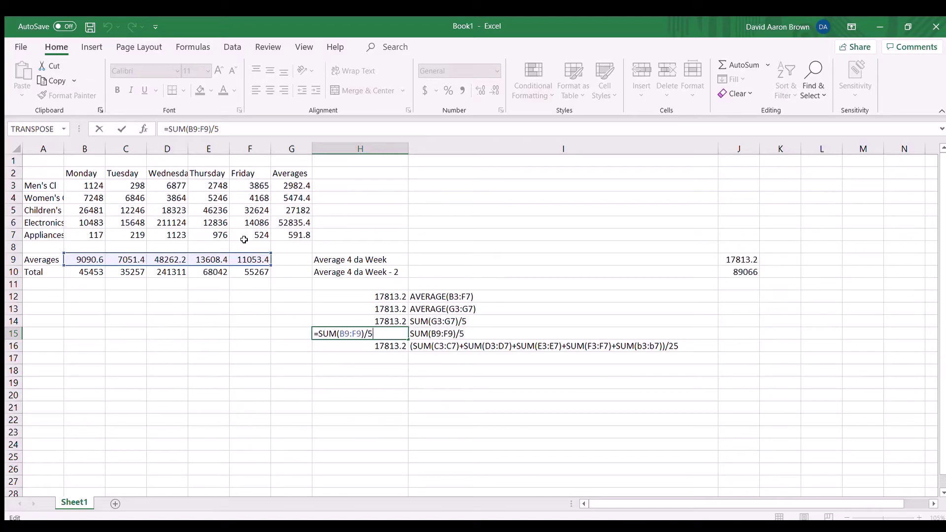
{"action": "left_click_drag", "start_coordinate": [244, 240], "coordinate": [300, 260]}
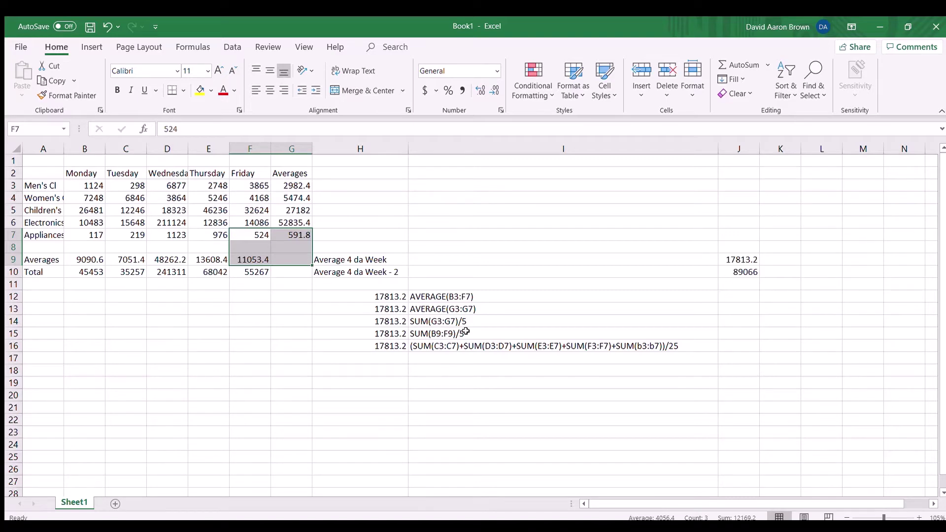
{"action": "left_click", "coordinate": [384, 348]}
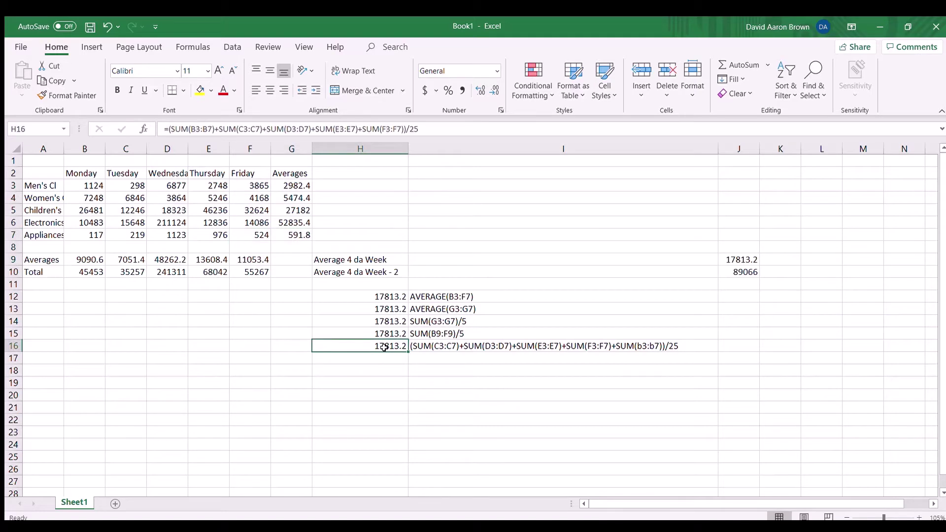
{"action": "double_click", "coordinate": [384, 347]}
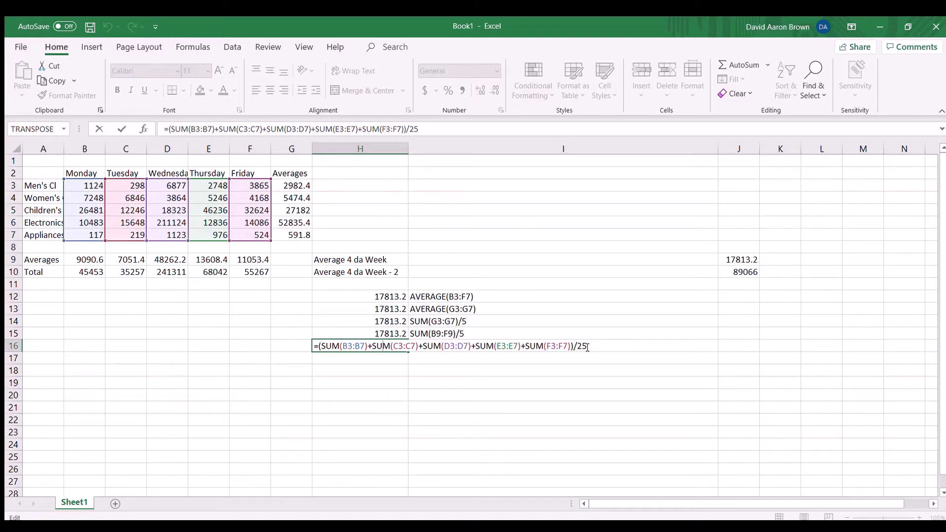
{"action": "key", "text": "Escape"}
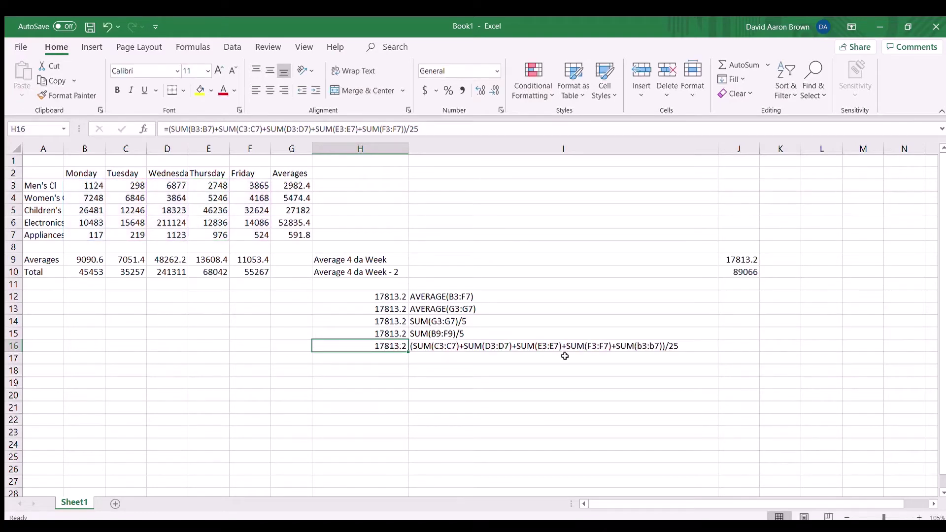
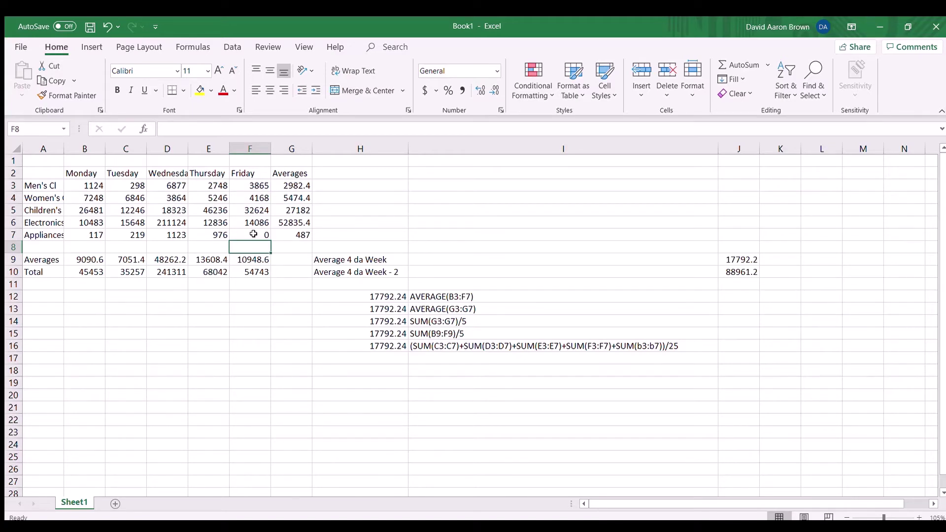
Clear the Friday value for Appliances in F7 so the cell is empty.
{"action": "left_click", "coordinate": [253, 234]}
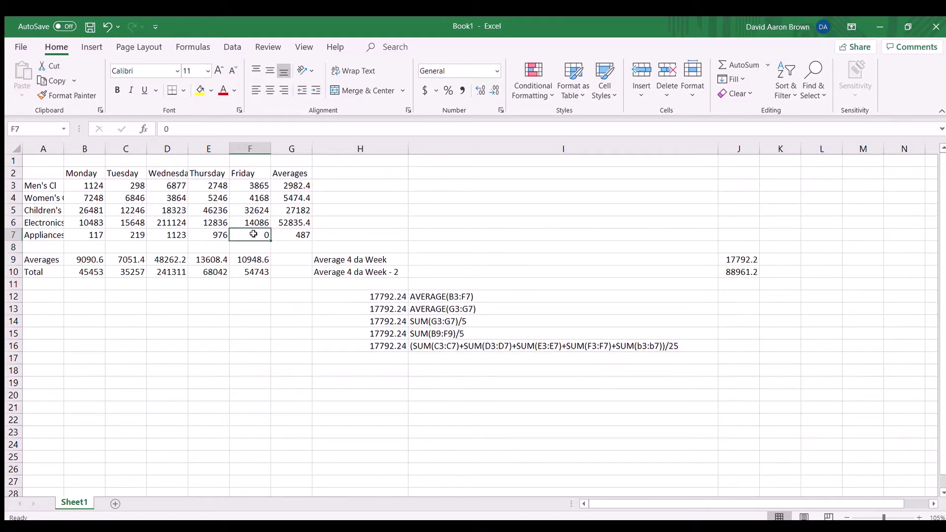
{"action": "key", "text": "Delete"}
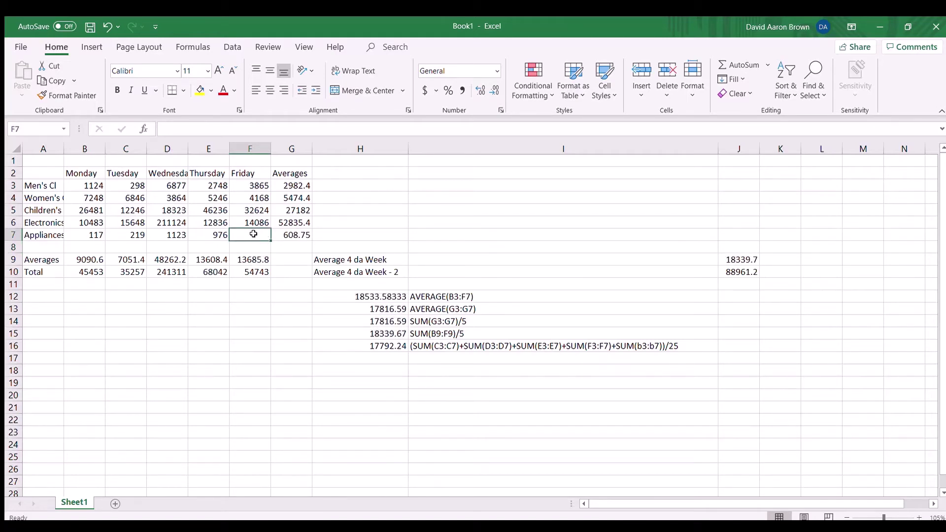
{"action": "key", "text": "Down"}
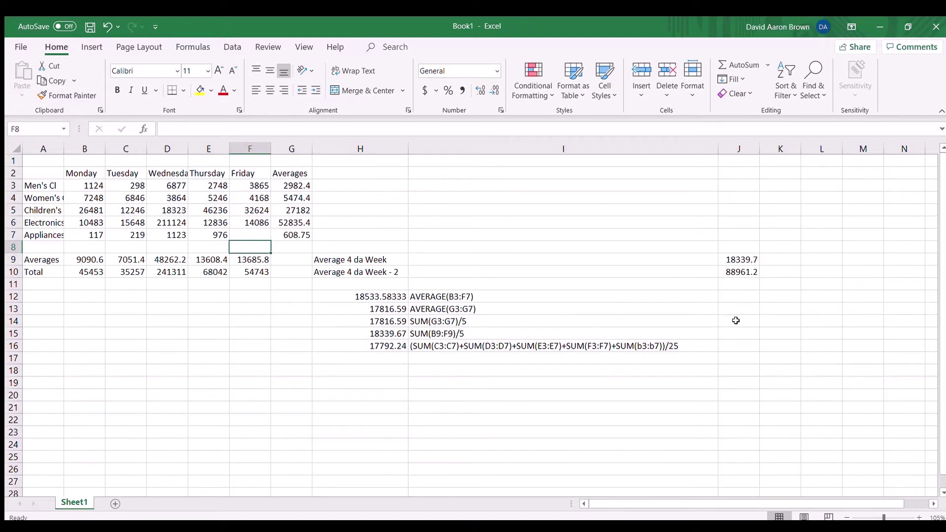
Enter the label Daily in J14 and the label Total in J16 beside the average formulas.
{"action": "left_click", "coordinate": [736, 321]}
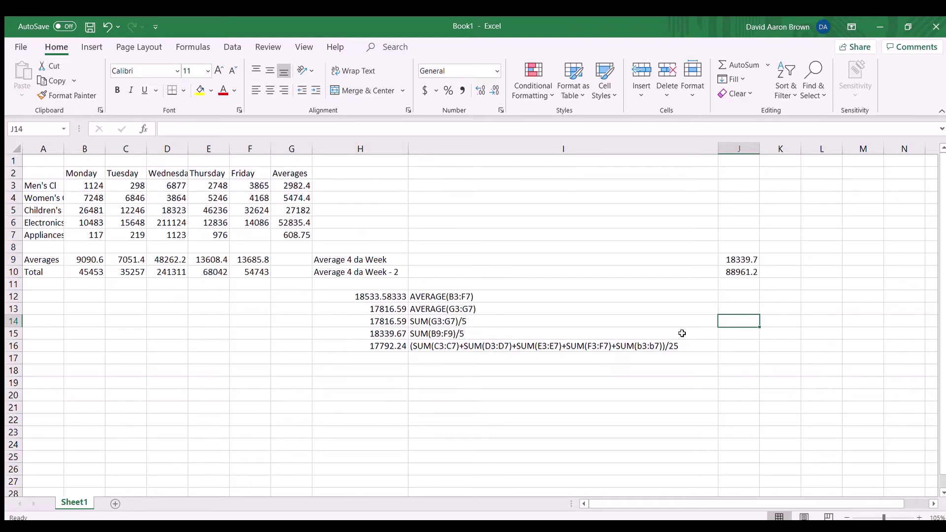
{"action": "type", "text": "Daily"}
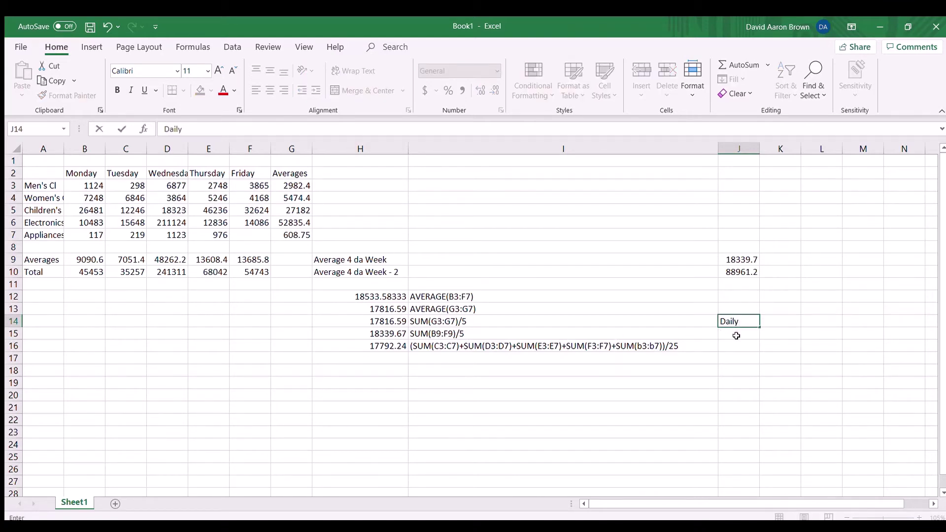
{"action": "left_click", "coordinate": [735, 350]}
{"action": "type", "text": "Total"}
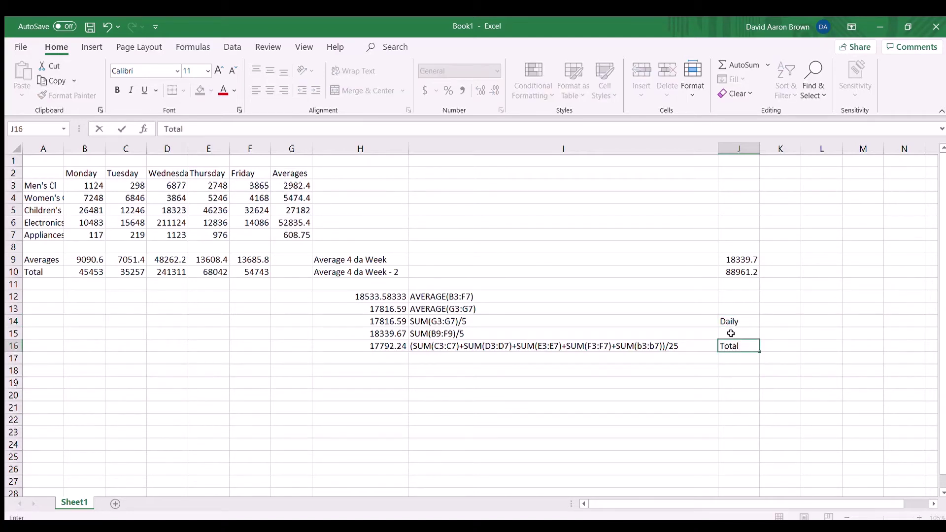
{"action": "left_click", "coordinate": [731, 333]}
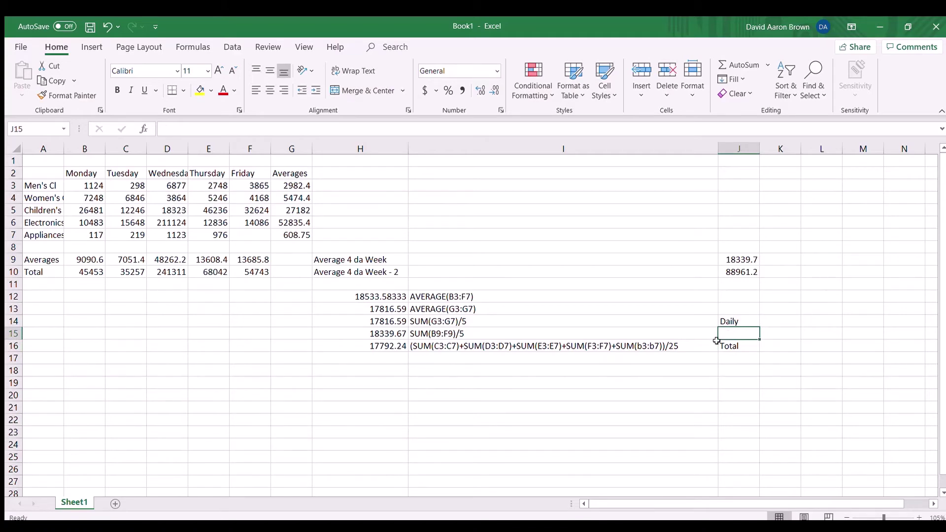
Check the ranges of the formulas in H14 and H15, and label them Page in J14 and Daily in J15.
{"action": "left_click", "coordinate": [381, 321]}
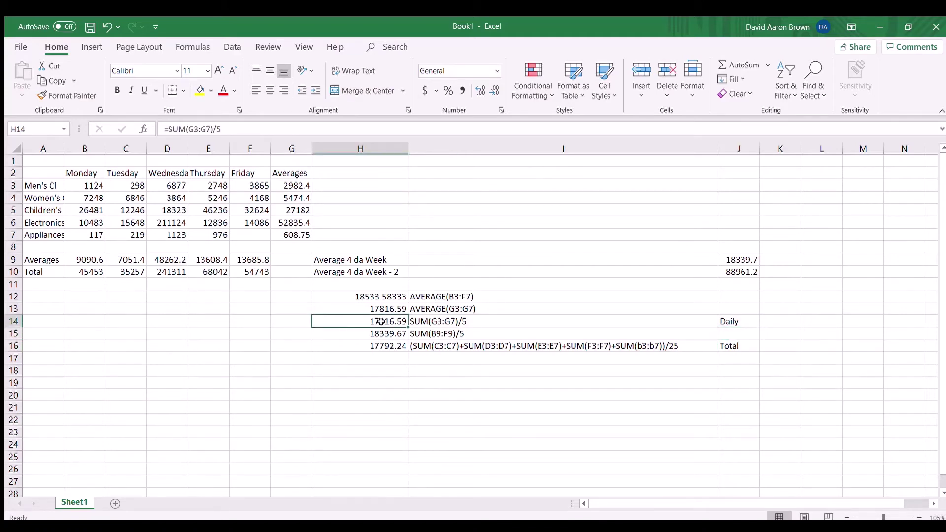
{"action": "left_click", "coordinate": [380, 333]}
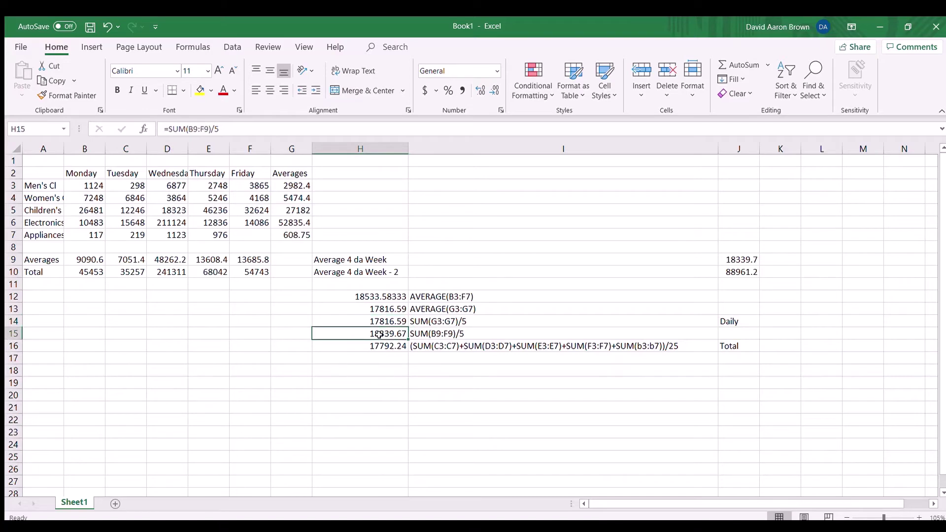
{"action": "double_click", "coordinate": [379, 334]}
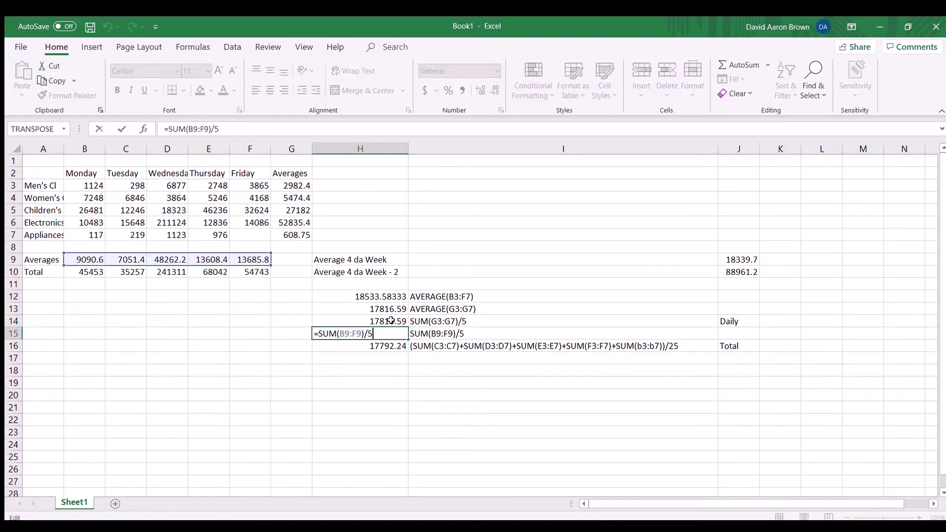
{"action": "double_click", "coordinate": [390, 321]}
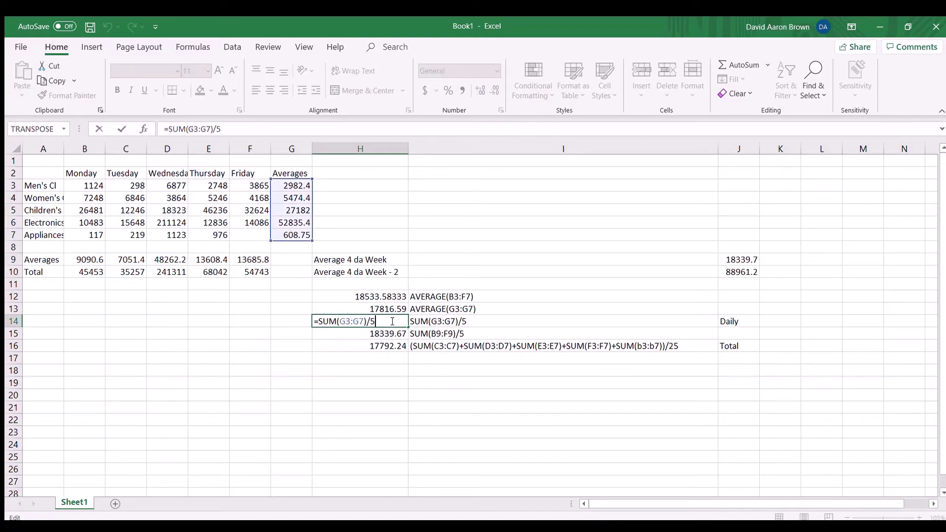
{"action": "left_click", "coordinate": [750, 321]}
{"action": "type", "text": "Page"}
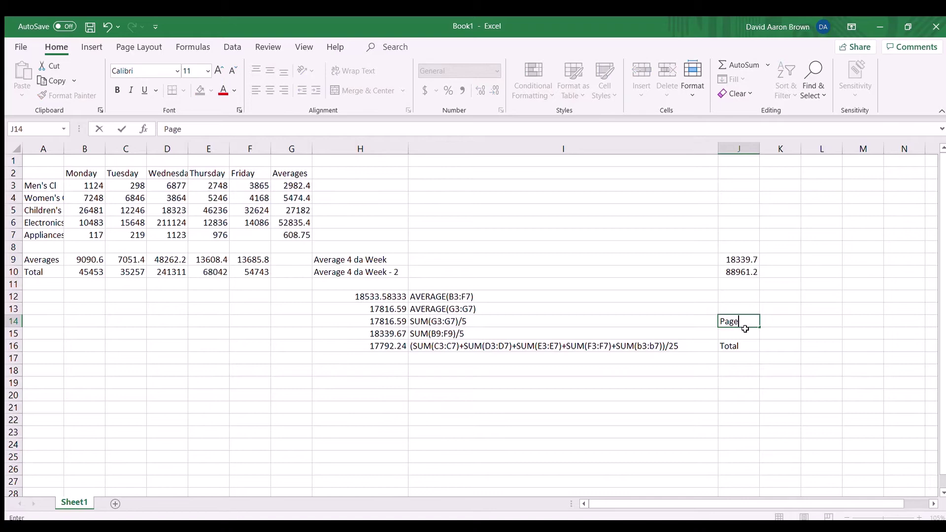
{"action": "key", "text": "Return"}
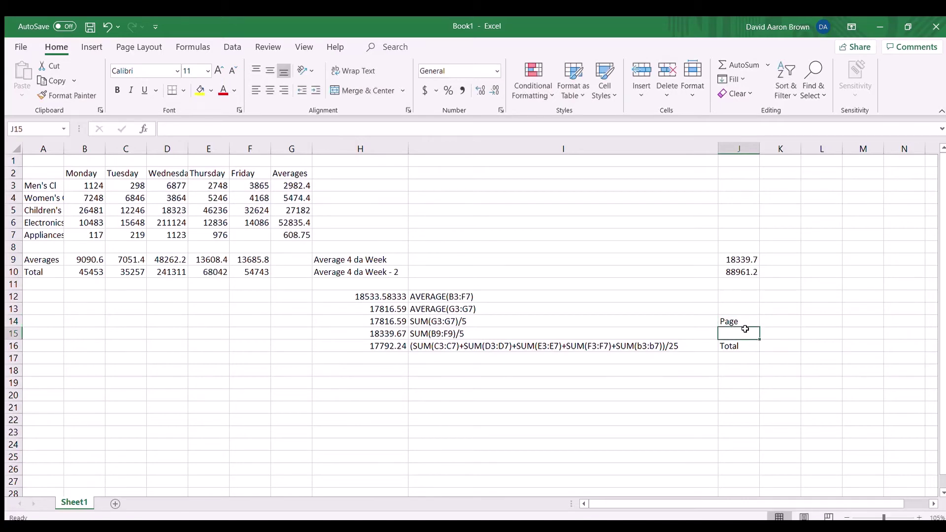
{"action": "type", "text": "Daily"}
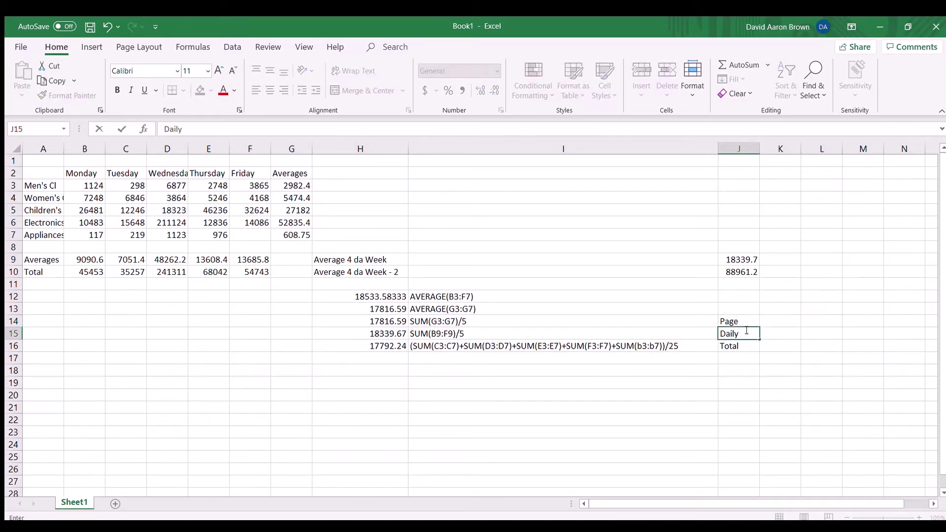
Label the first two average formulas by entering Total in J12 and Page in J13.
{"action": "left_click", "coordinate": [736, 298]}
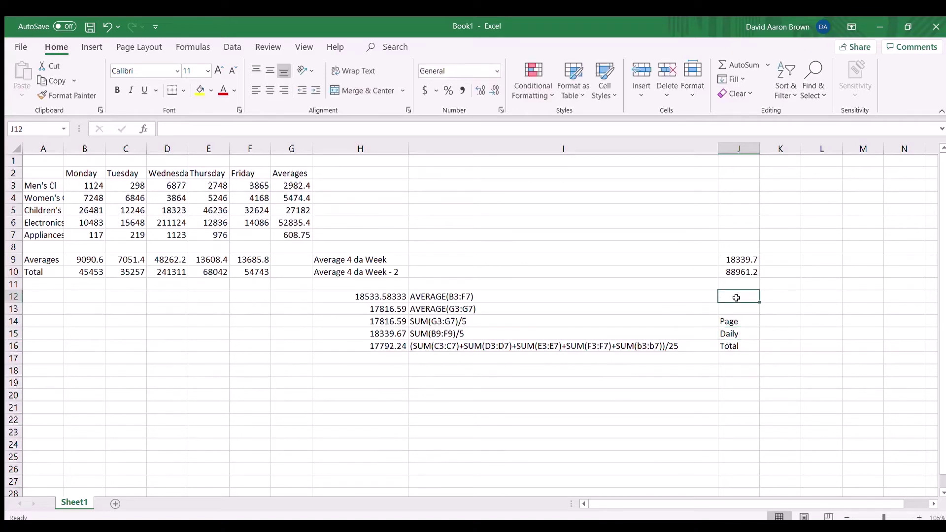
{"action": "type", "text": "Total"}
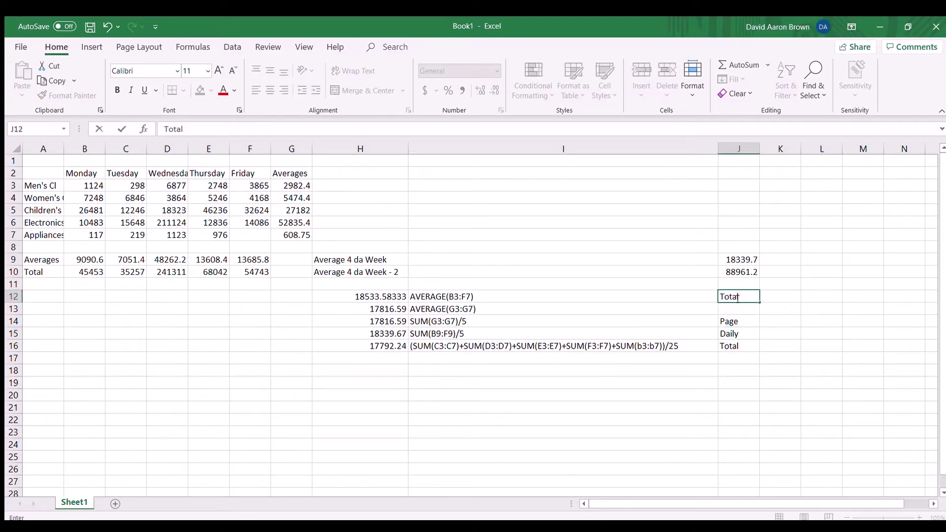
{"action": "left_click", "coordinate": [741, 310]}
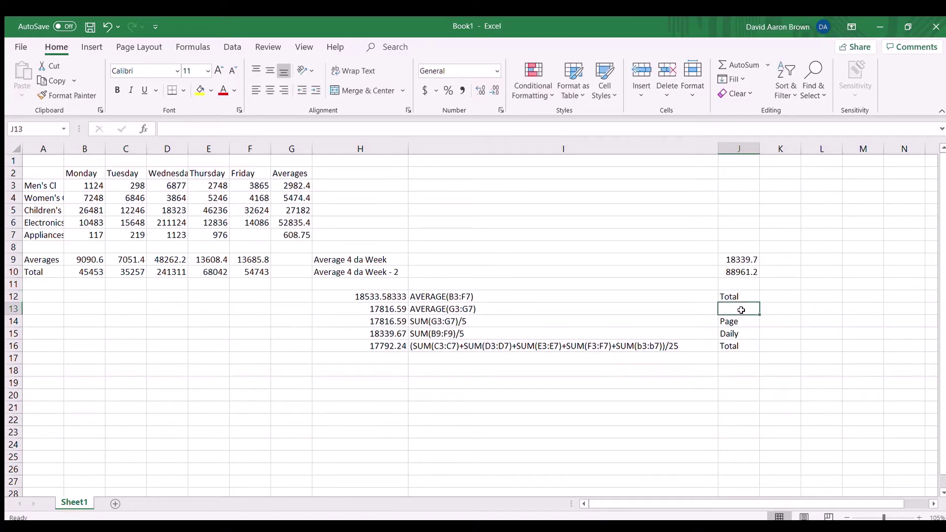
{"action": "type", "text": "Page"}
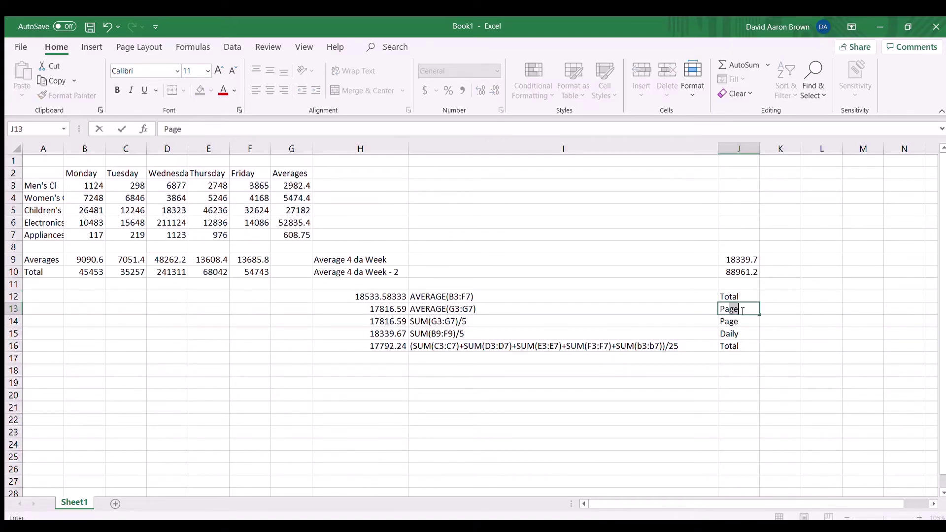
{"action": "left_click", "coordinate": [780, 257]}
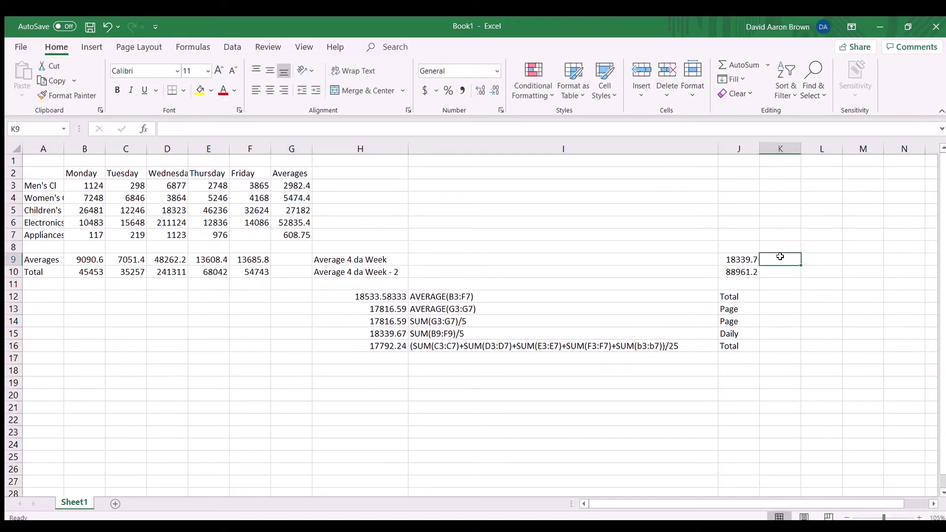
Label the weekly average in J9 as Daily in K9, and enter =H12-H16 in G12 to compare both total averages.
{"action": "type", "text": "Daily"}
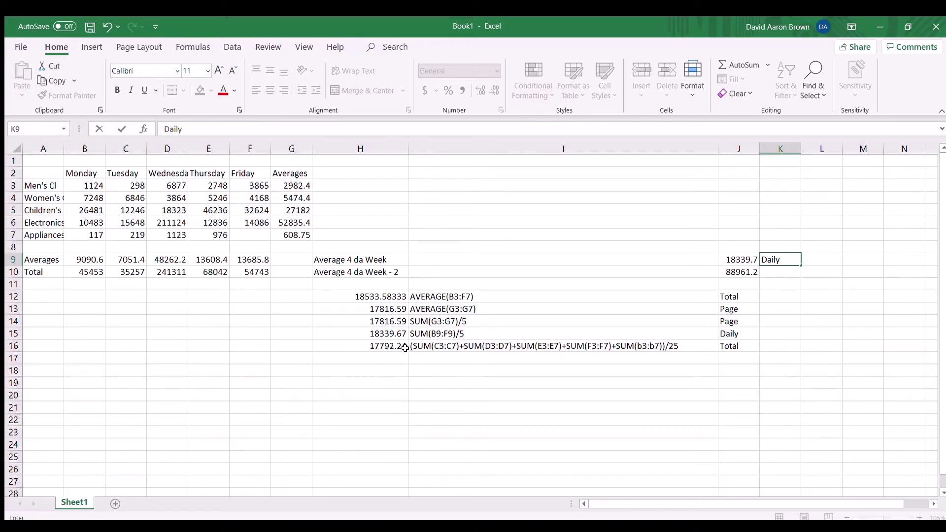
{"action": "left_click", "coordinate": [279, 298]}
{"action": "type", "text": "="}
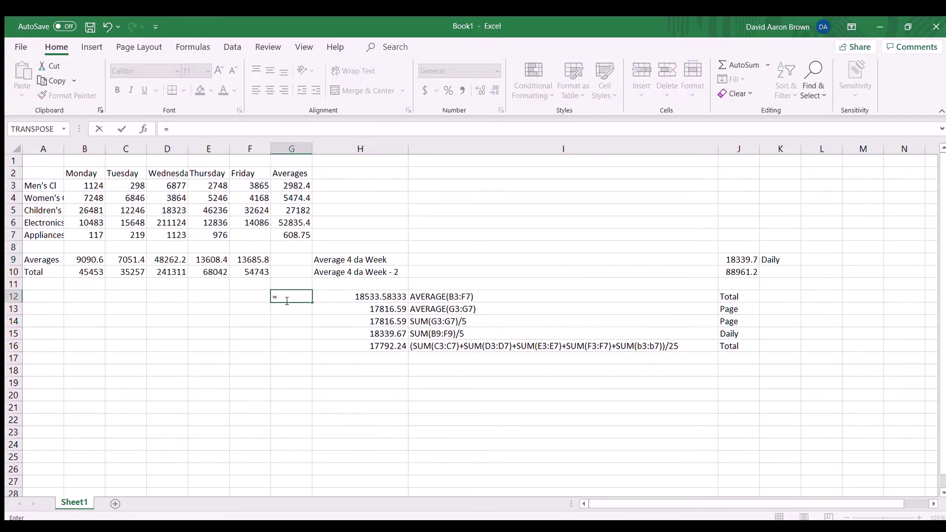
{"action": "left_click", "coordinate": [349, 298]}
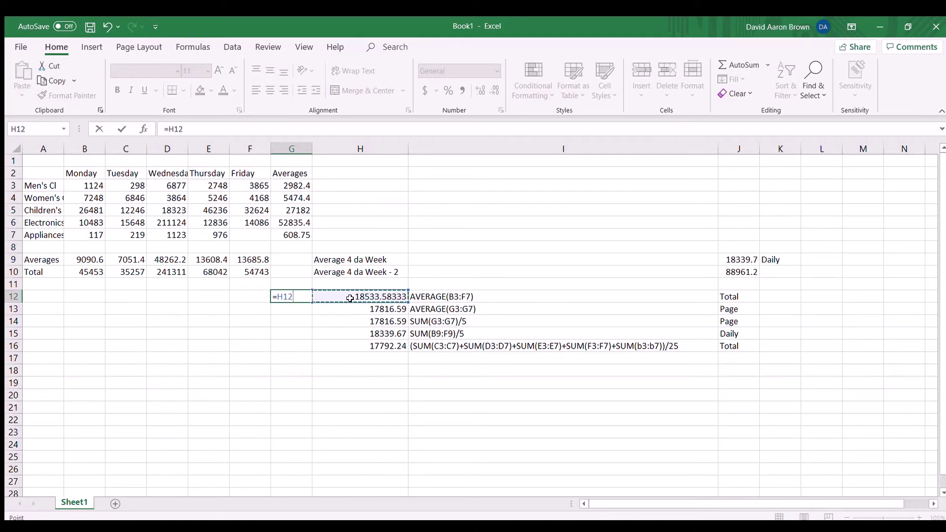
{"action": "type", "text": "-"}
{"action": "left_click", "coordinate": [382, 344]}
{"action": "key", "text": "Return"}
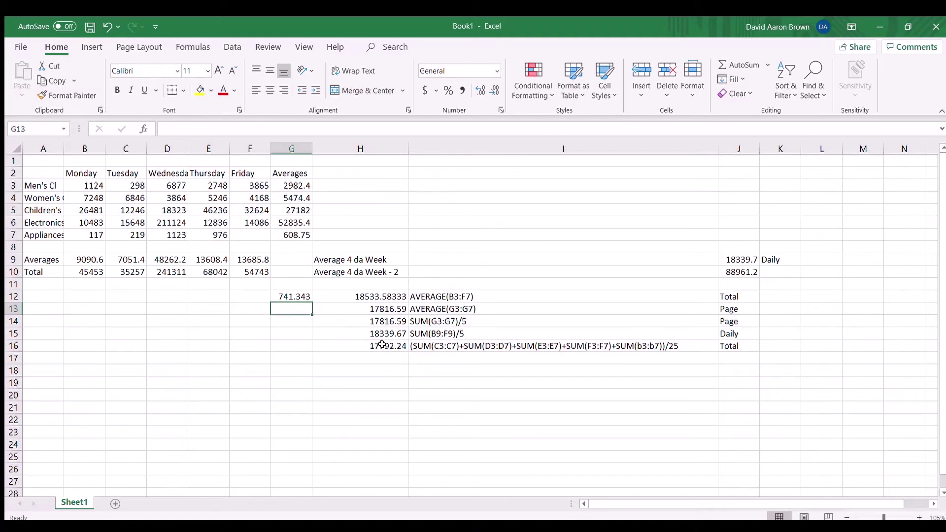
Change the divisor of the summed-columns formula in H16 to 24.
{"action": "double_click", "coordinate": [382, 345]}
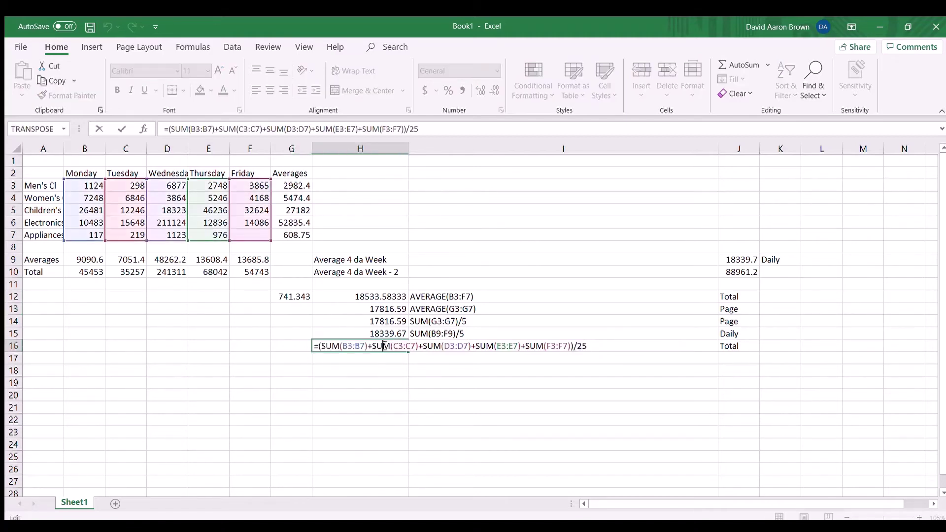
{"action": "left_click", "coordinate": [608, 348]}
{"action": "key", "text": "BackSpace"}
{"action": "type", "text": "4"}
{"action": "key", "text": "Return"}
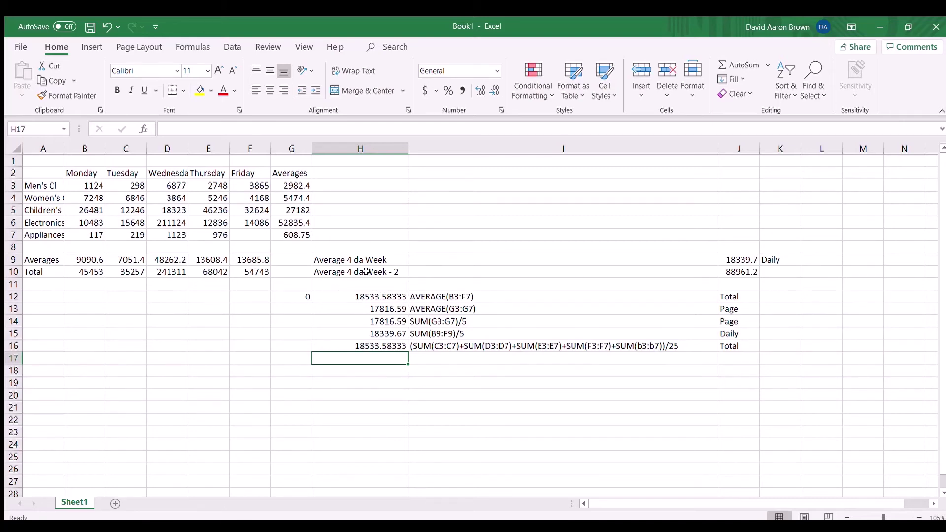
{"action": "key", "text": "Up"}
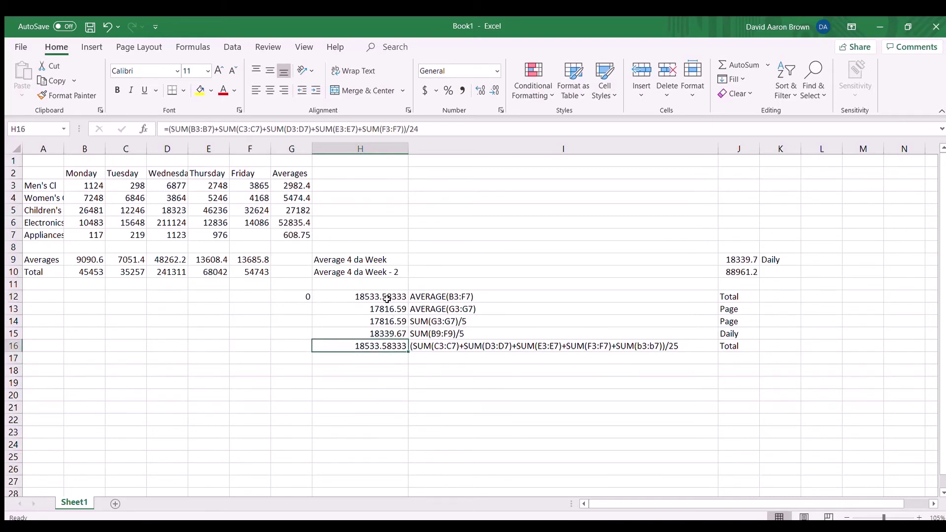
{"action": "double_click", "coordinate": [371, 297]}
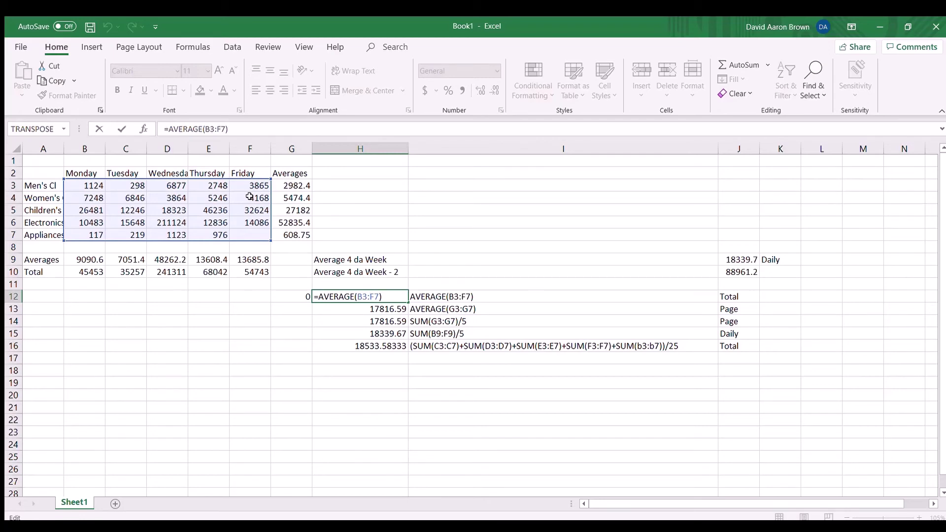
{"action": "left_click", "coordinate": [250, 234]}
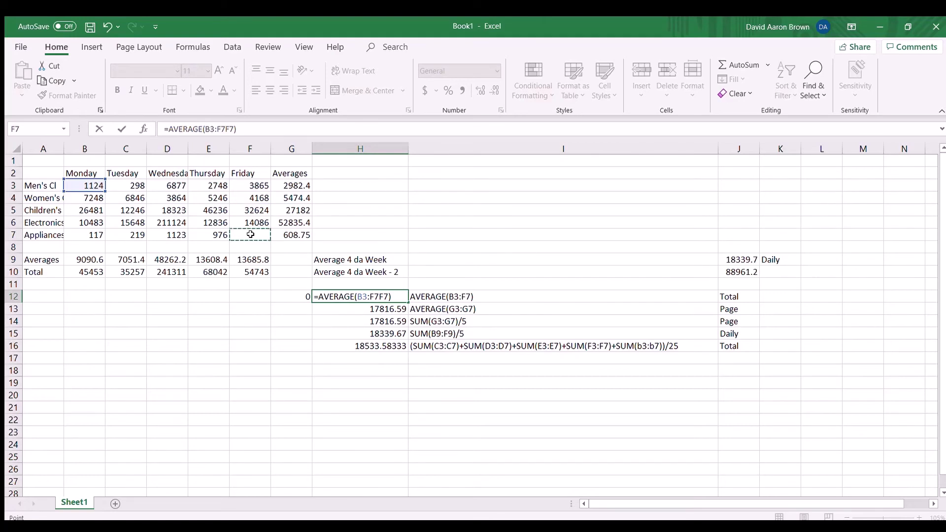
{"action": "key", "text": "Delete"}
{"action": "key", "text": "Delete"}
{"action": "key", "text": "ctrl+Return"}
Enter 0 as the Friday value for Appliances in F7.
{"action": "left_click", "coordinate": [250, 235]}
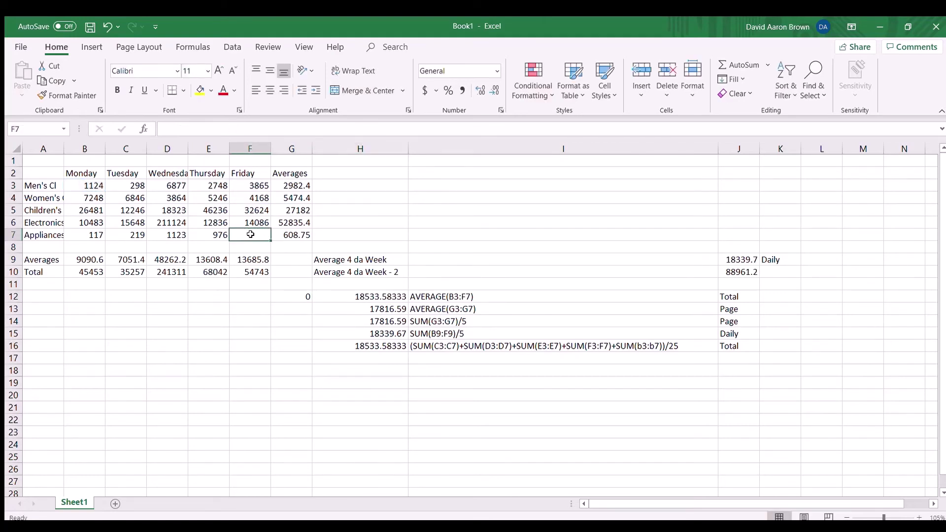
{"action": "type", "text": "0"}
{"action": "key", "text": "Return"}
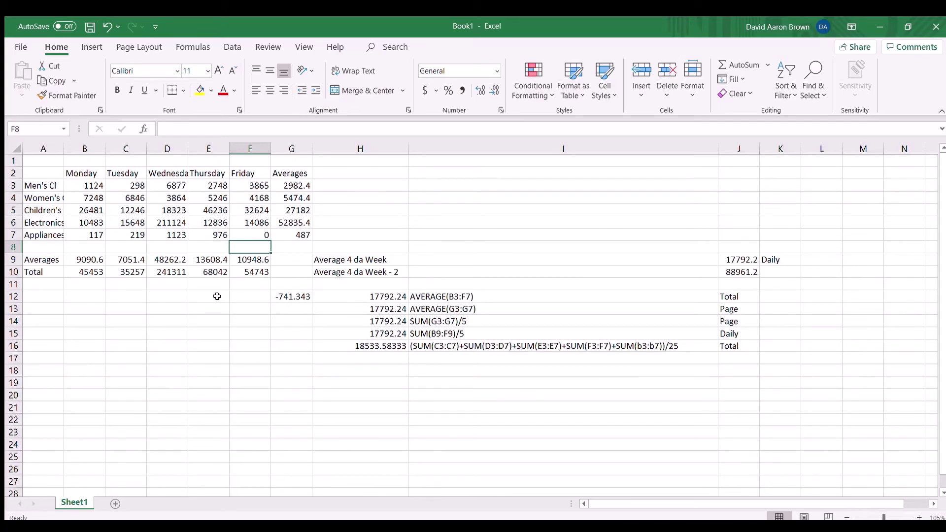
Enter the sample values 12, 12 and 0 in cells E13 to E15.
{"action": "left_click", "coordinate": [195, 315]}
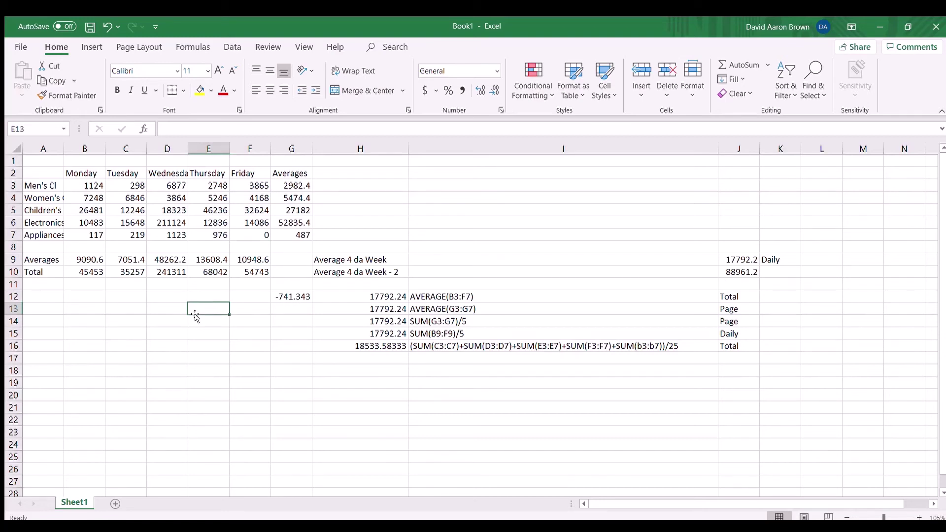
{"action": "type", "text": "12"}
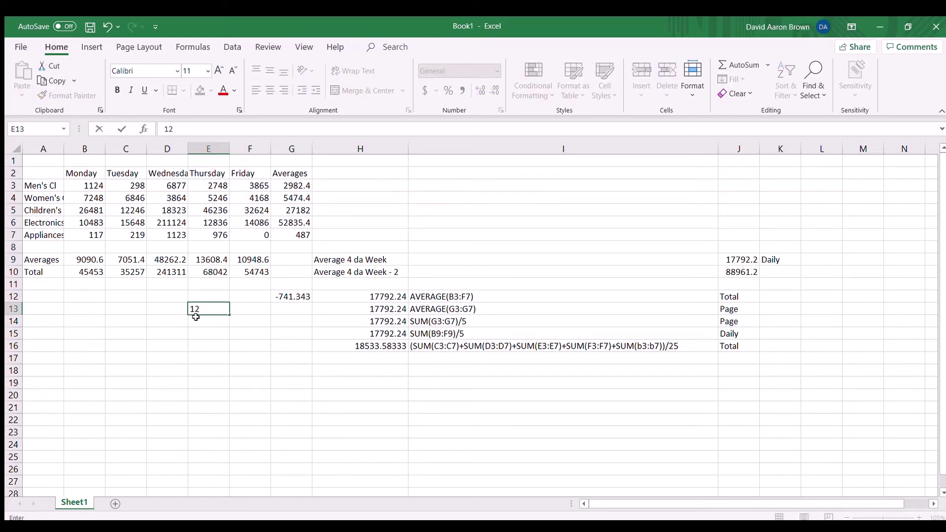
{"action": "key", "text": "Return"}
{"action": "type", "text": "12"}
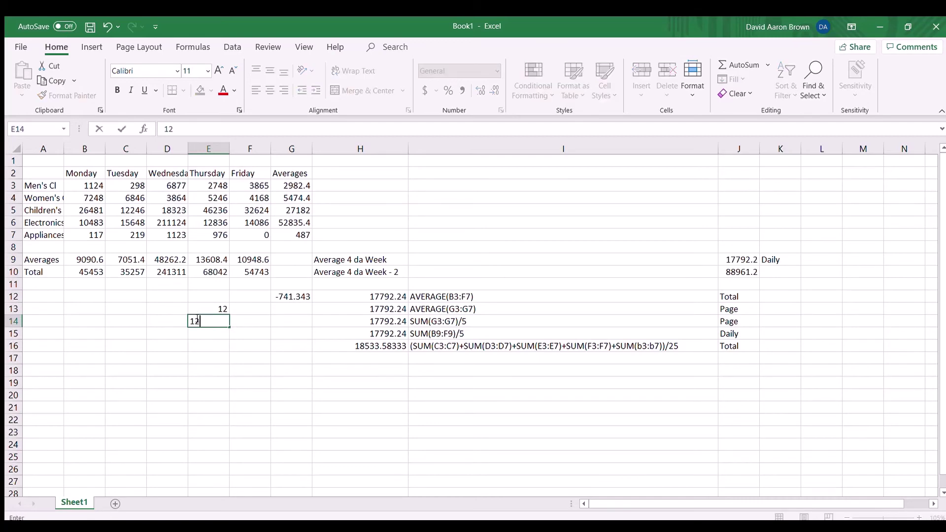
{"action": "key", "text": "ctrl+Return"}
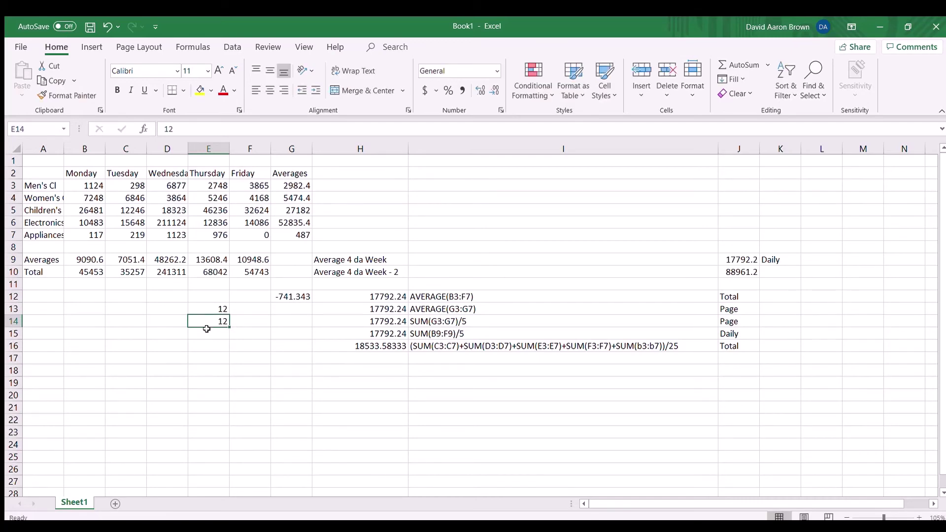
{"action": "left_click", "coordinate": [218, 335]}
{"action": "type", "text": "0"}
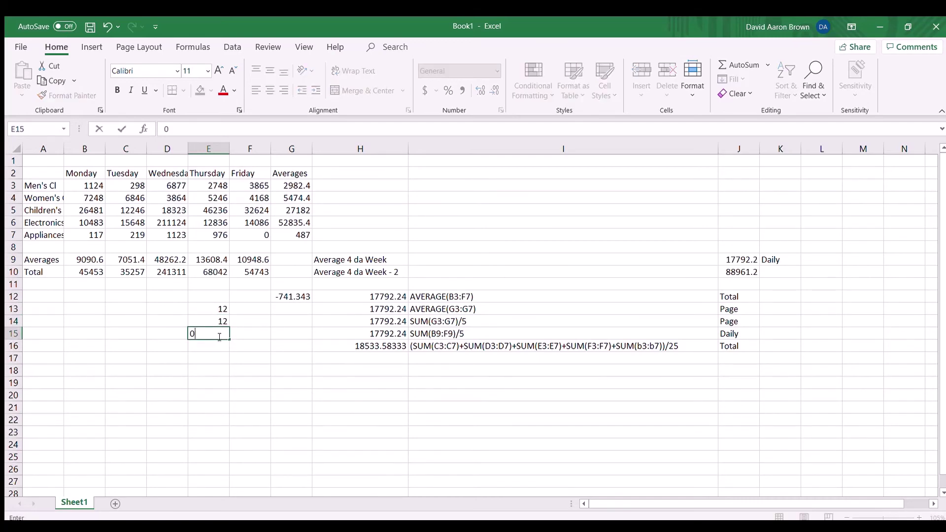
Add the three sample values in E16 with the formula =E13+E14+E15.
{"action": "left_click", "coordinate": [219, 344]}
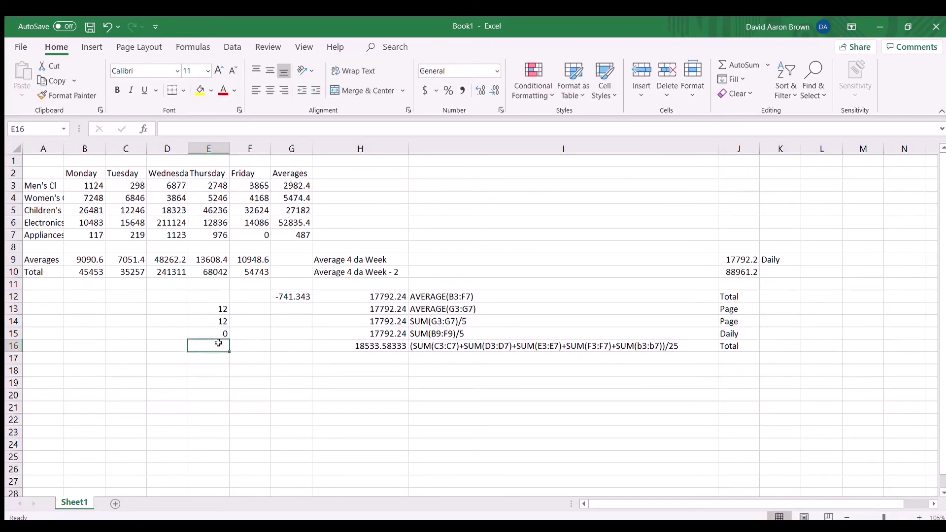
{"action": "type", "text": "="}
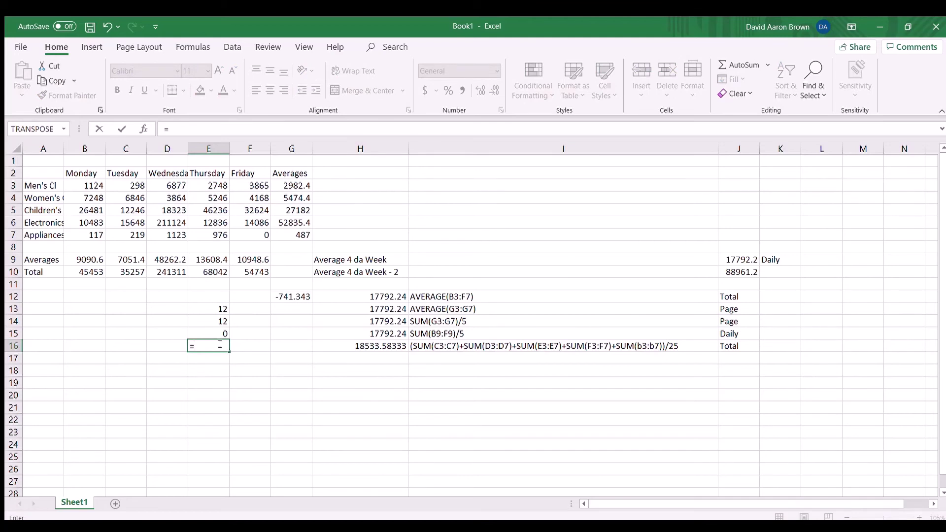
{"action": "left_click", "coordinate": [213, 310]}
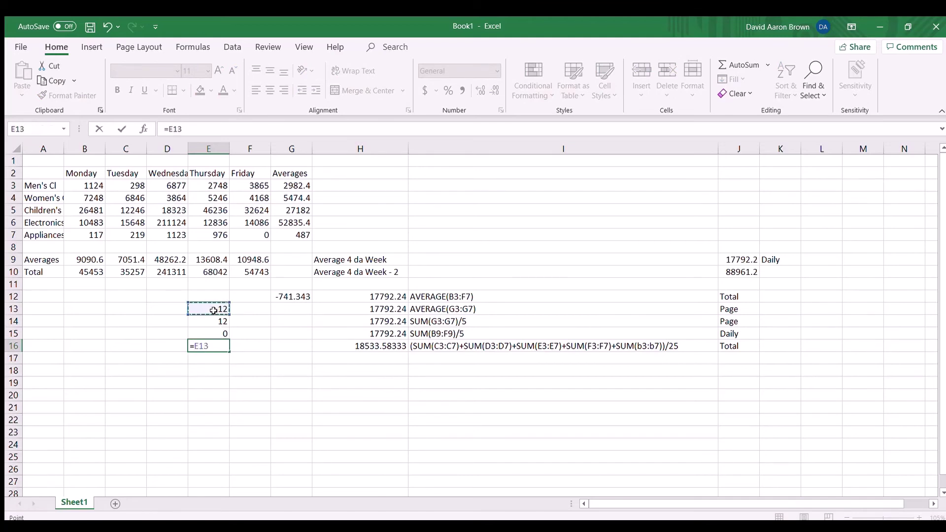
{"action": "type", "text": "+"}
{"action": "key", "text": "Down"}
{"action": "type", "text": "+6"}
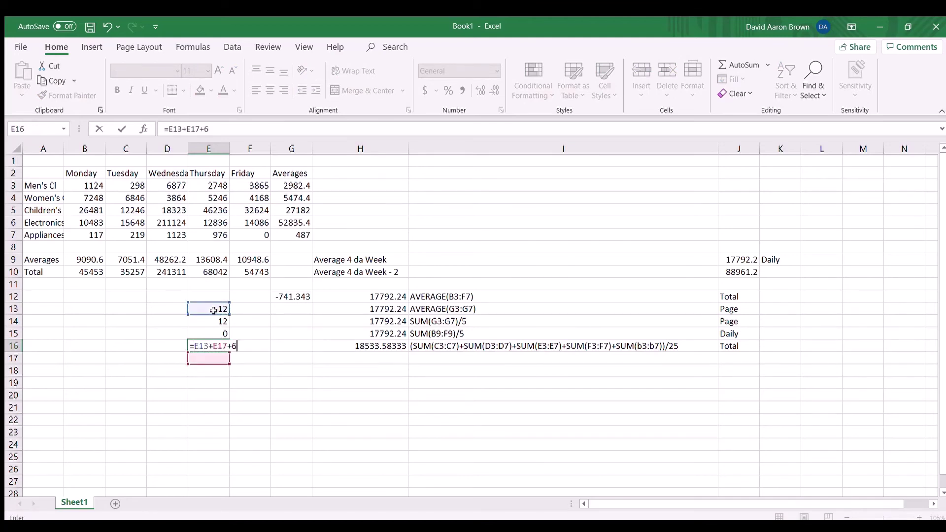
{"action": "key", "text": "BackSpace"}
{"action": "key", "text": "BackSpace"}
{"action": "key", "text": "BackSpace"}
{"action": "key", "text": "BackSpace"}
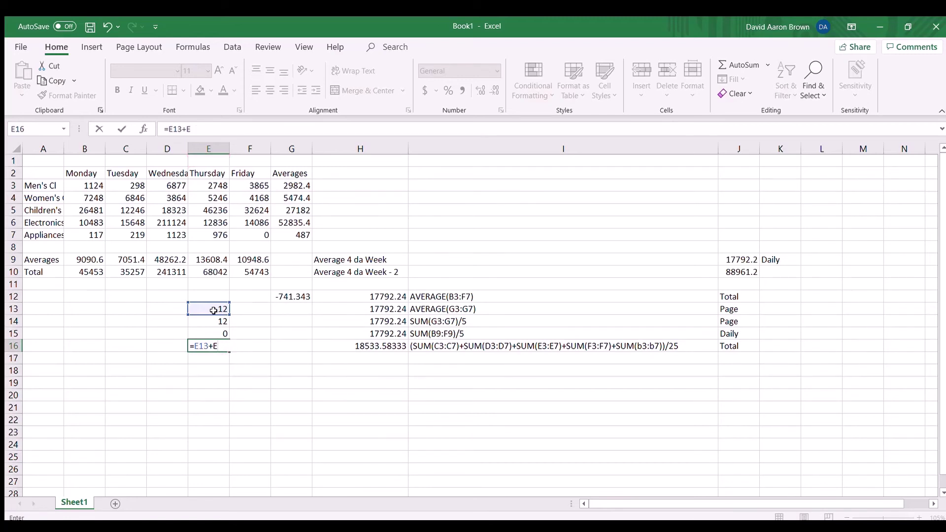
{"action": "key", "text": "BackSpace"}
{"action": "left_click", "coordinate": [216, 320]}
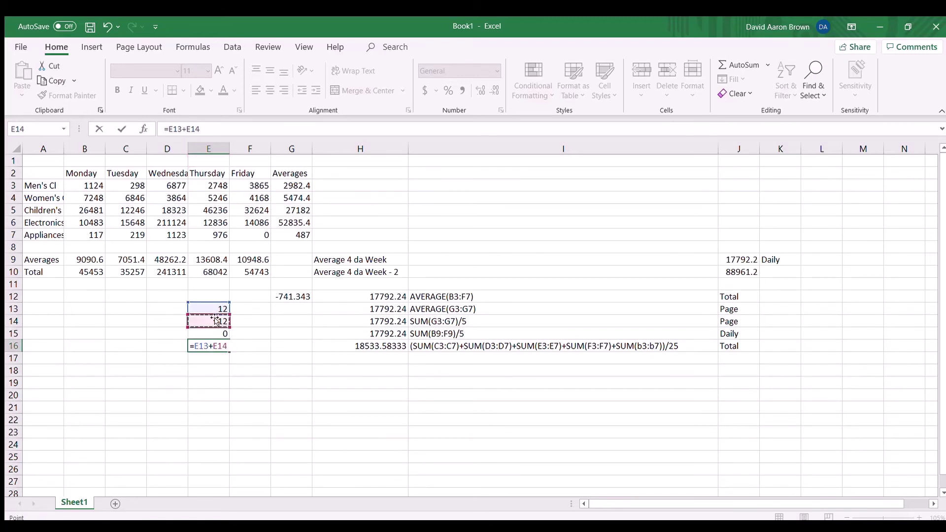
{"action": "type", "text": "+"}
{"action": "left_click", "coordinate": [218, 332]}
{"action": "key", "text": "Return"}
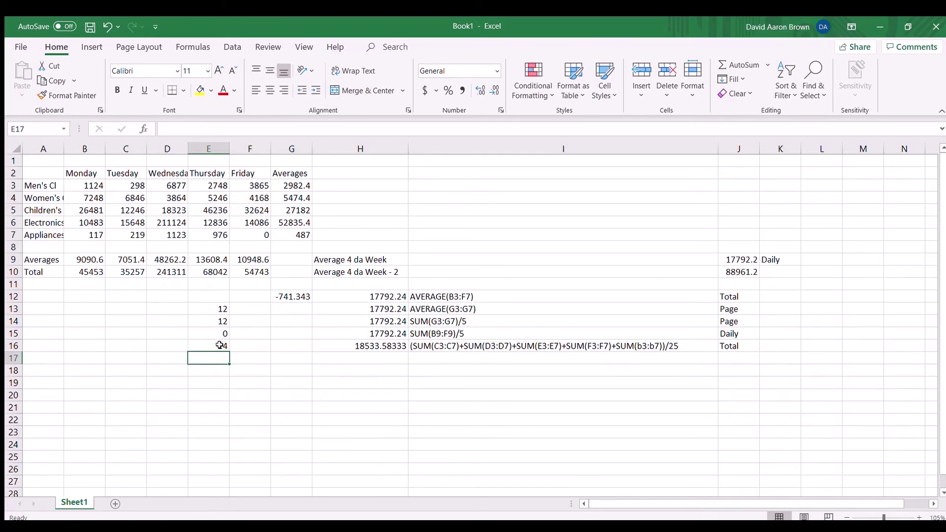
Rewrite the sum in E16 with parentheses as =(E13+E14+E15).
{"action": "double_click", "coordinate": [222, 345]}
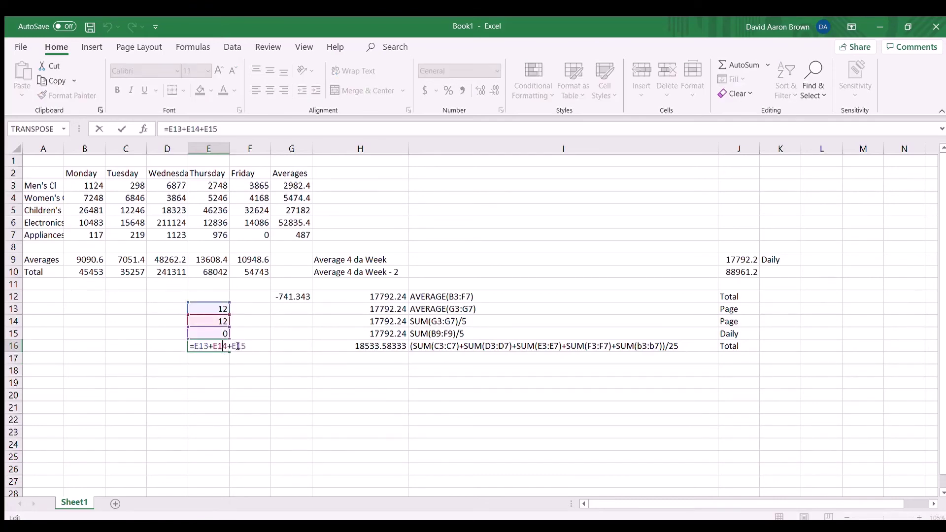
{"action": "left_click", "coordinate": [247, 346]}
{"action": "key", "text": "shift+Left"}
{"action": "key", "text": "shift+Left"}
{"action": "key", "text": "shift+Left"}
{"action": "key", "text": "shift+Left"}
{"action": "key", "text": "shift+Left"}
{"action": "key", "text": "shift+Left"}
{"action": "key", "text": "shift+Left"}
{"action": "key", "text": "shift+Left"}
{"action": "key", "text": "shift+Left"}
{"action": "key", "text": "shift+Left"}
{"action": "key", "text": "shift+Left"}
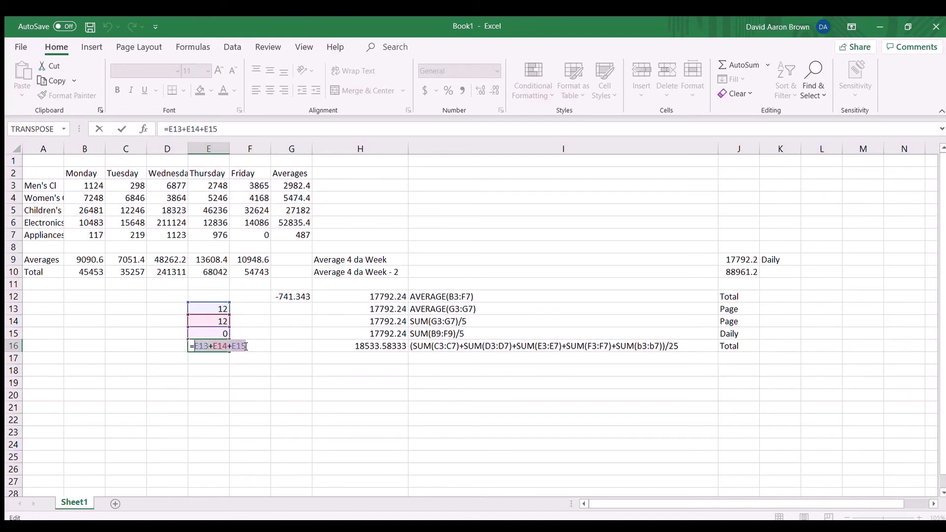
{"action": "type", "text": "("}
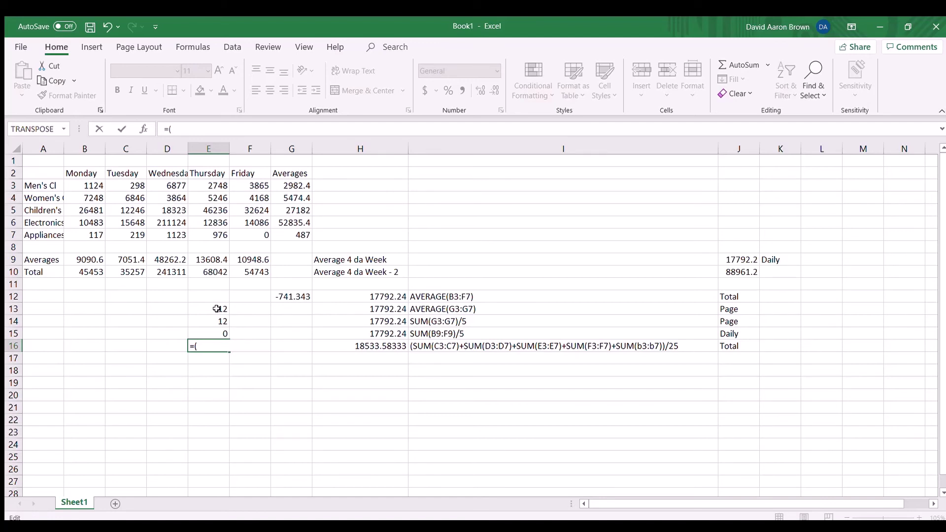
{"action": "type", "text": "+"}
{"action": "key", "text": "BackSpace"}
{"action": "left_click", "coordinate": [212, 310]}
{"action": "type", "text": "+"}
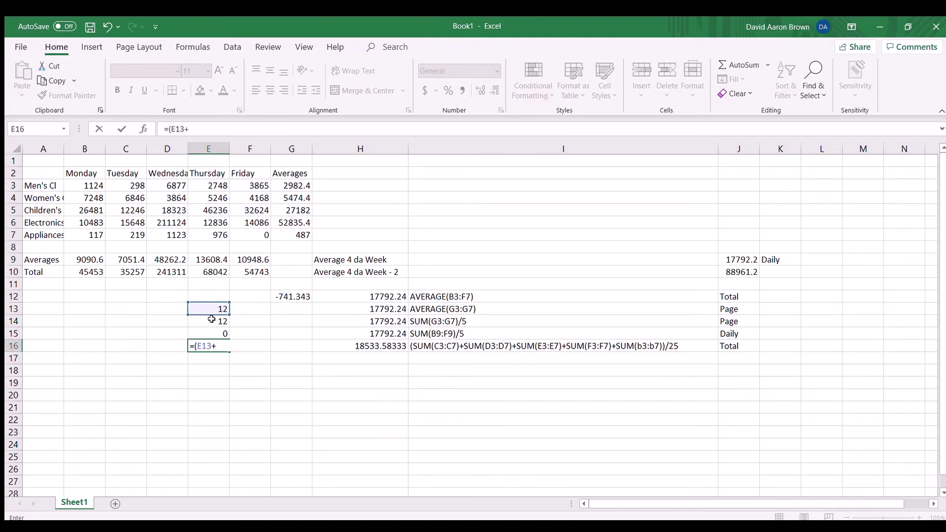
{"action": "left_click", "coordinate": [211, 320]}
{"action": "type", "text": "+"}
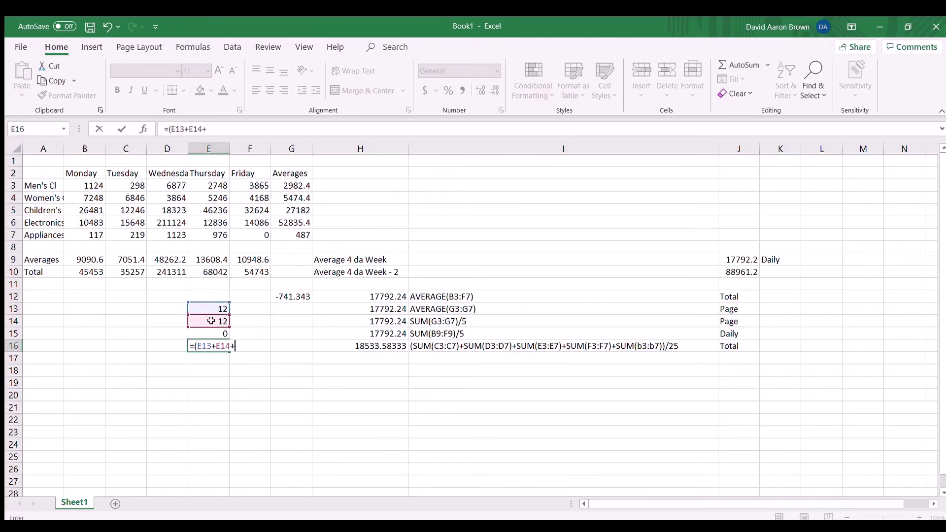
{"action": "left_click", "coordinate": [212, 331]}
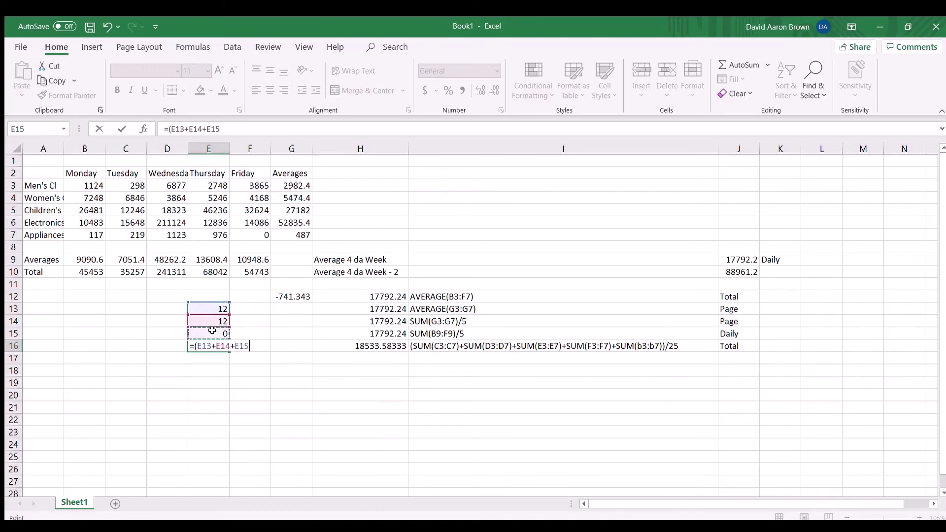
{"action": "type", "text": ")"}
Set the third sample value in E15 to 3.
{"action": "left_click", "coordinate": [212, 331]}
{"action": "type", "text": "3"}
{"action": "key", "text": "Return"}
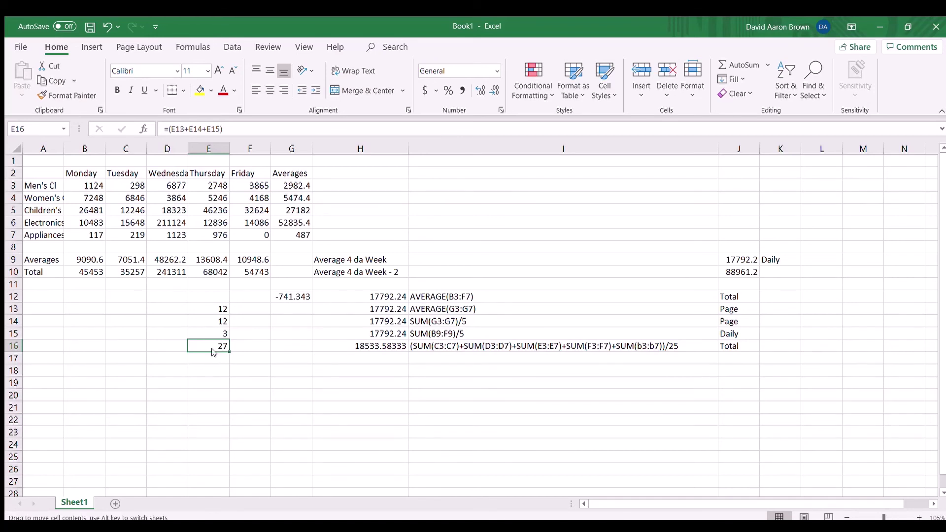
Turn the sum in E16 into an average by extending the formula to =(E13+E14+E15)/3.
{"action": "double_click", "coordinate": [225, 344]}
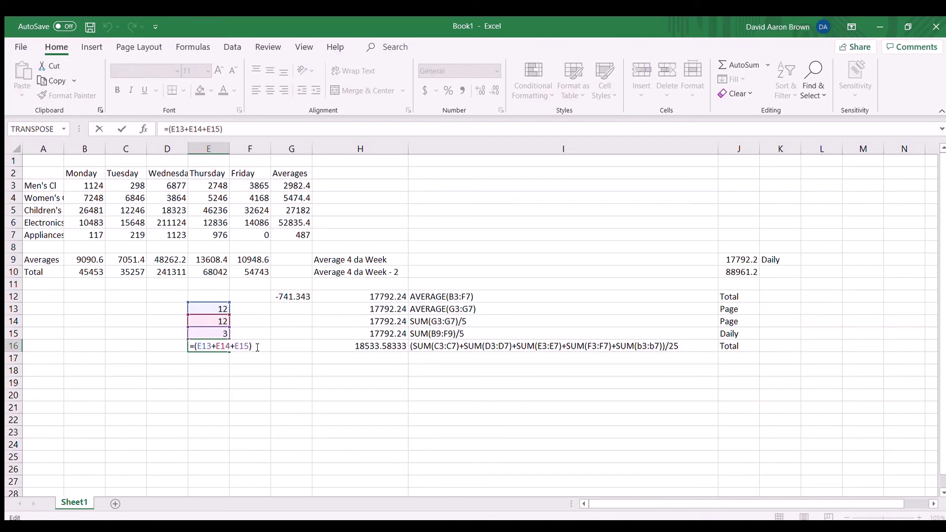
{"action": "type", "text": "/3"}
{"action": "key", "text": "Return"}
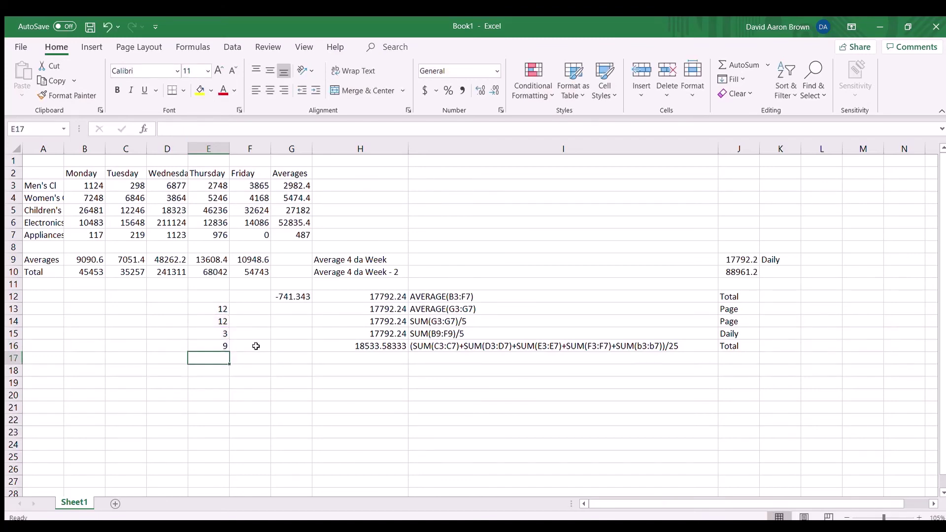
Set the third sample value in E15 to 0 to test its effect on the average.
{"action": "left_click", "coordinate": [214, 332]}
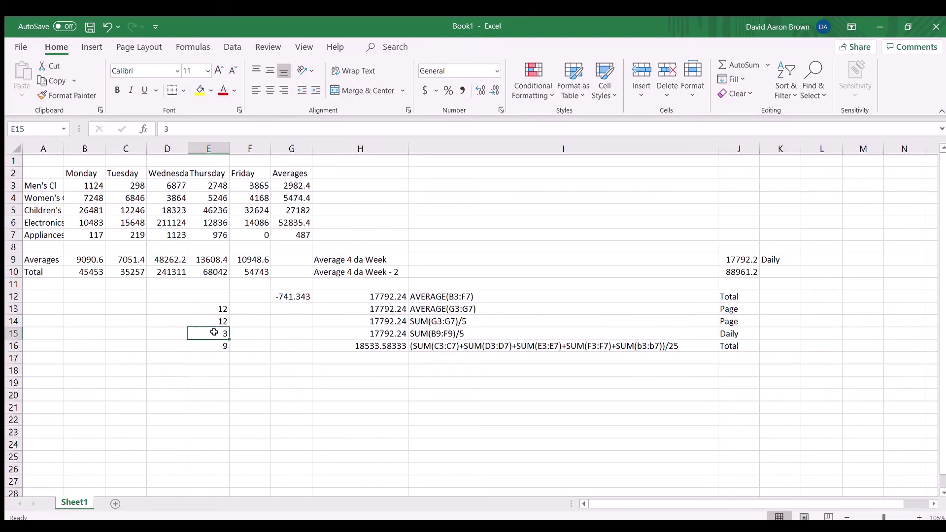
{"action": "type", "text": "0"}
{"action": "key", "text": "Return"}
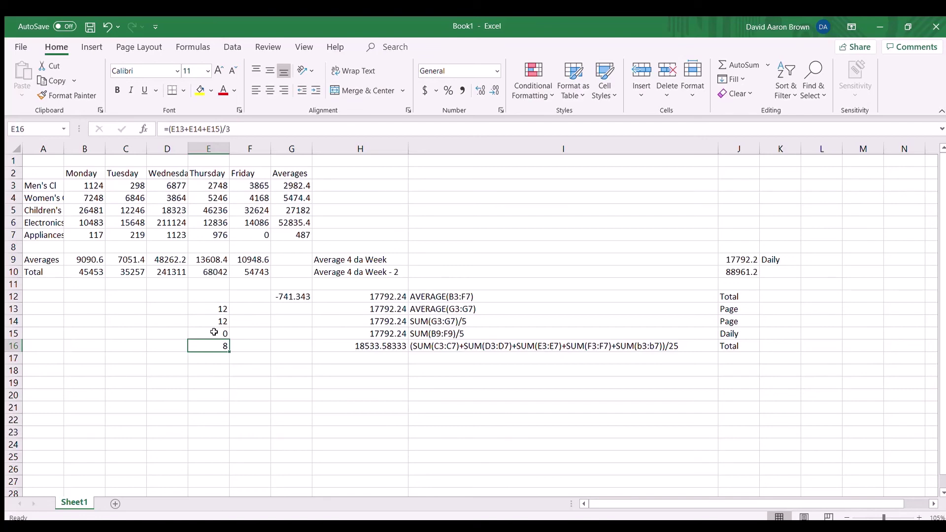
Set the third sample value in E15 to 2 to test its effect on the average.
{"action": "left_click", "coordinate": [215, 332]}
{"action": "type", "text": "2"}
{"action": "key", "text": "Return"}
Clear the third sample value in E15 to test how an empty cell affects the average in E16.
{"action": "left_click", "coordinate": [214, 333]}
{"action": "key", "text": "BackSpace"}
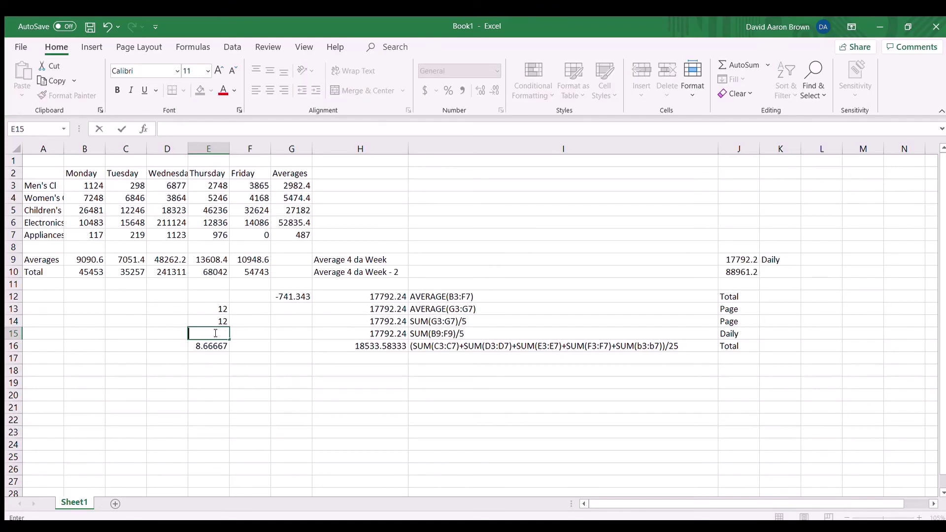
{"action": "key", "text": "Return"}
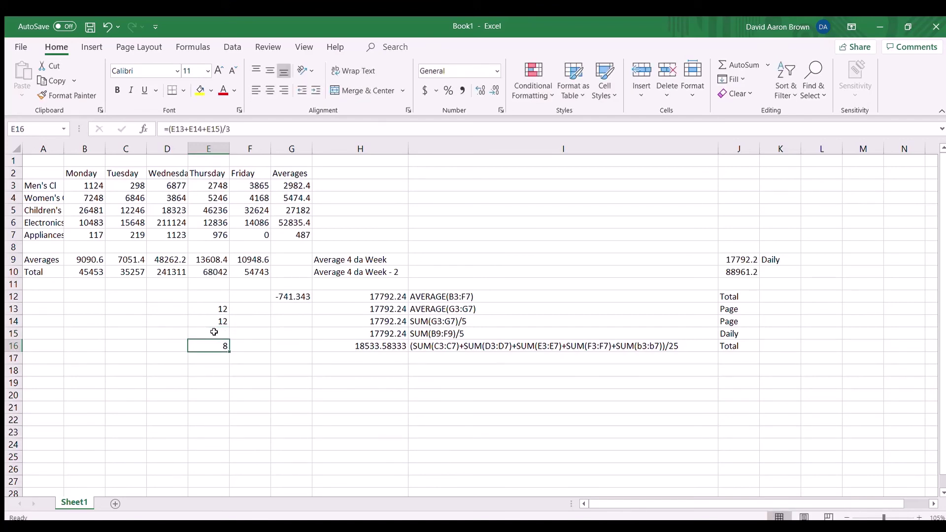
{"action": "left_click", "coordinate": [215, 332]}
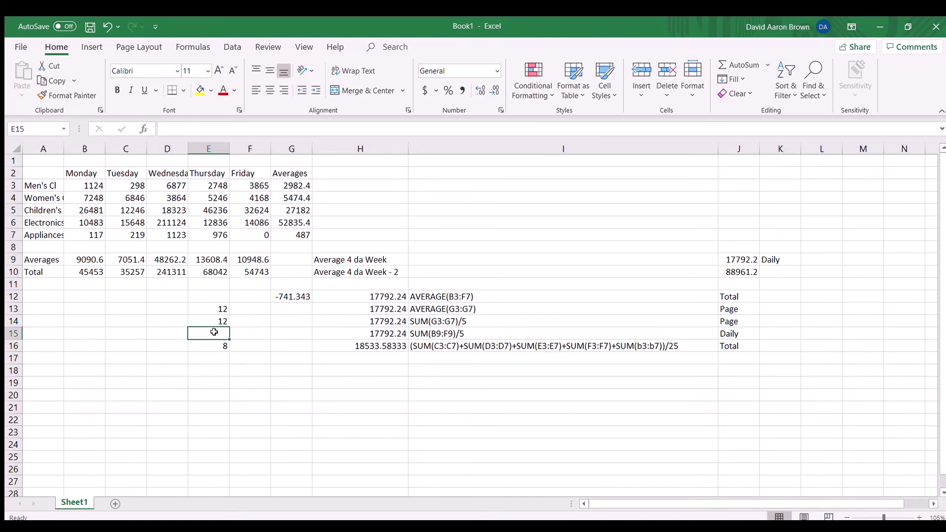
{"action": "key", "text": "Return"}
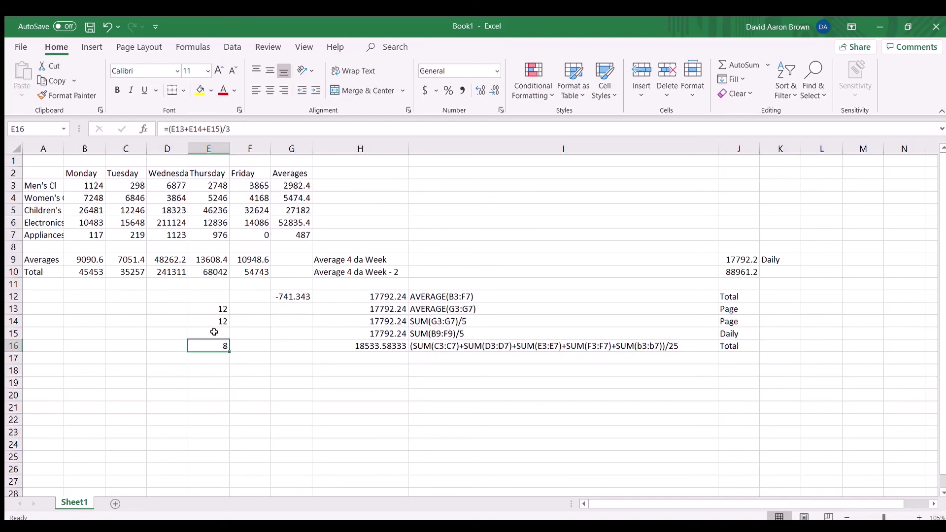
{"action": "left_click", "coordinate": [214, 332]}
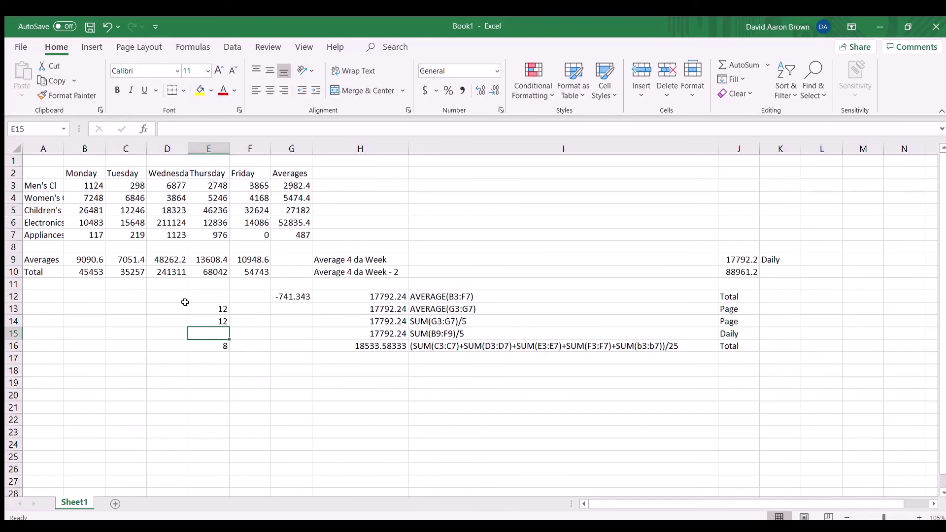
Delete the sample values and their average formula from cells E13 to E16.
{"action": "left_click", "coordinate": [199, 310]}
{"action": "key", "text": "shift+Down"}
{"action": "key", "text": "shift+Down"}
{"action": "key", "text": "shift+Down"}
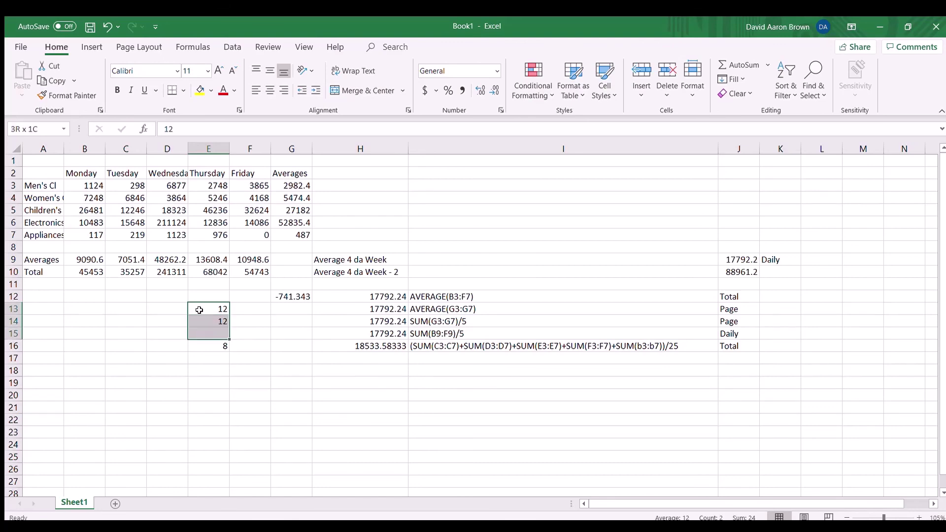
{"action": "key", "text": "Delete"}
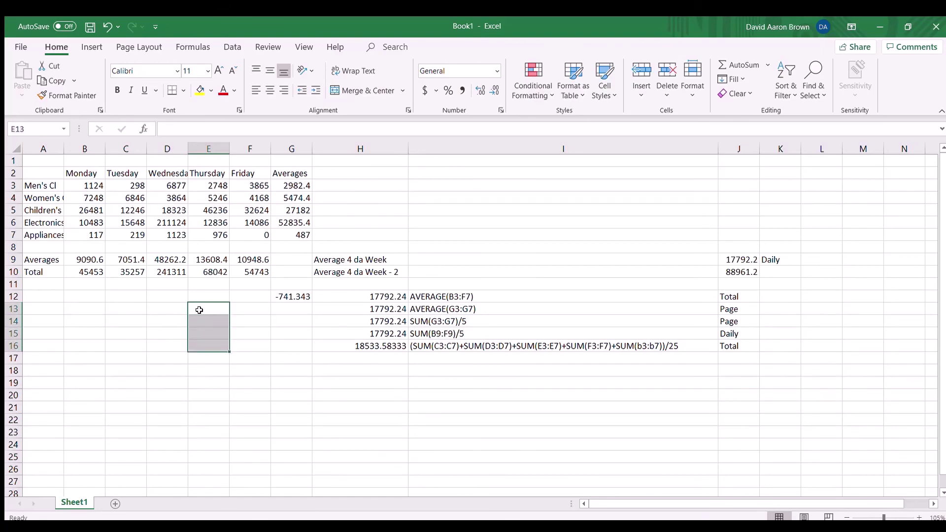
{"action": "left_click", "coordinate": [108, 397]}
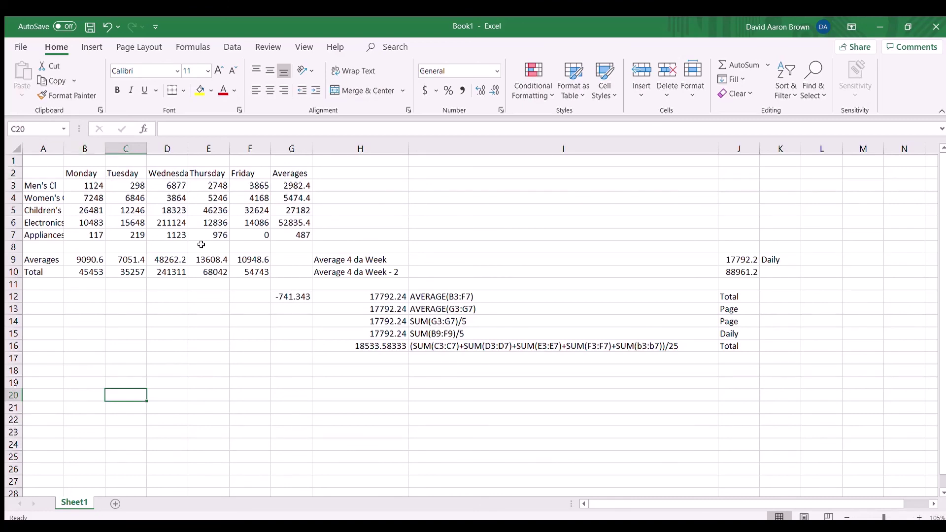
Set the Friday sales value for Appliances in F7 to 524.
{"action": "left_click", "coordinate": [263, 237]}
{"action": "type", "text": "524"}
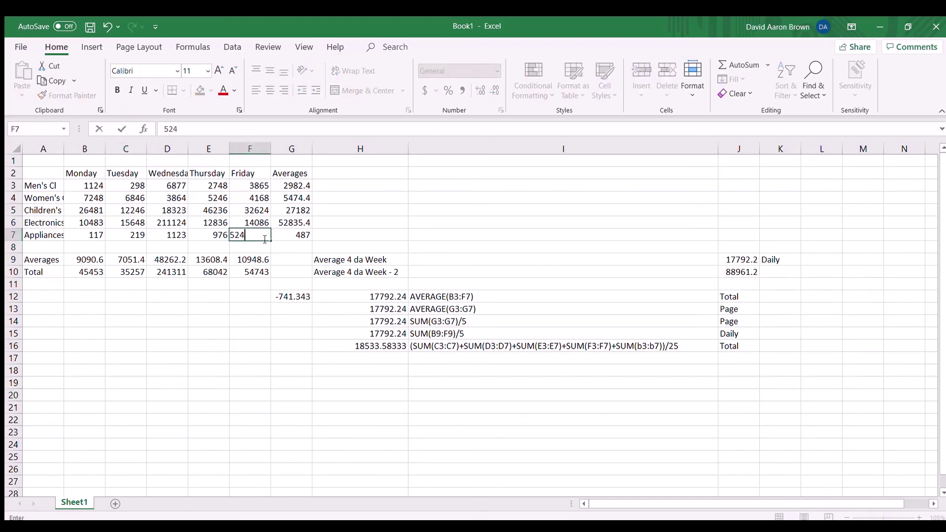
{"action": "key", "text": "Return"}
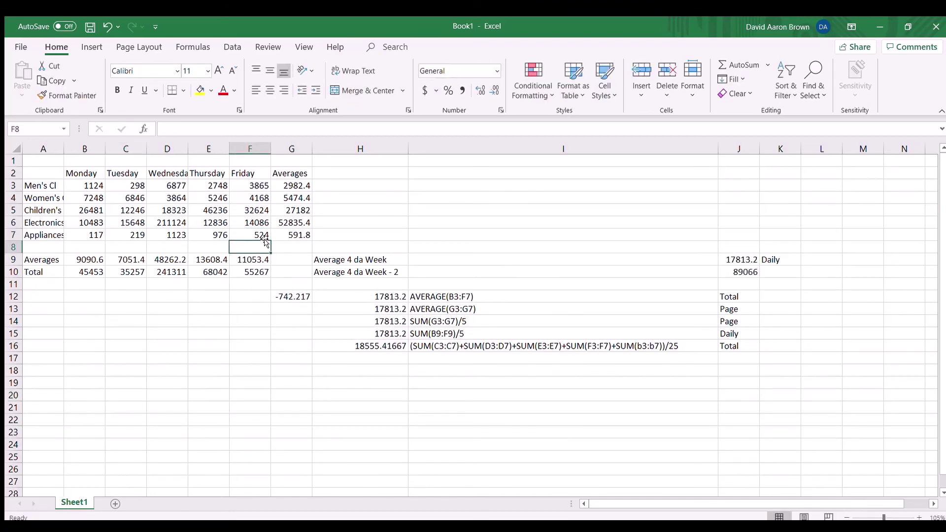